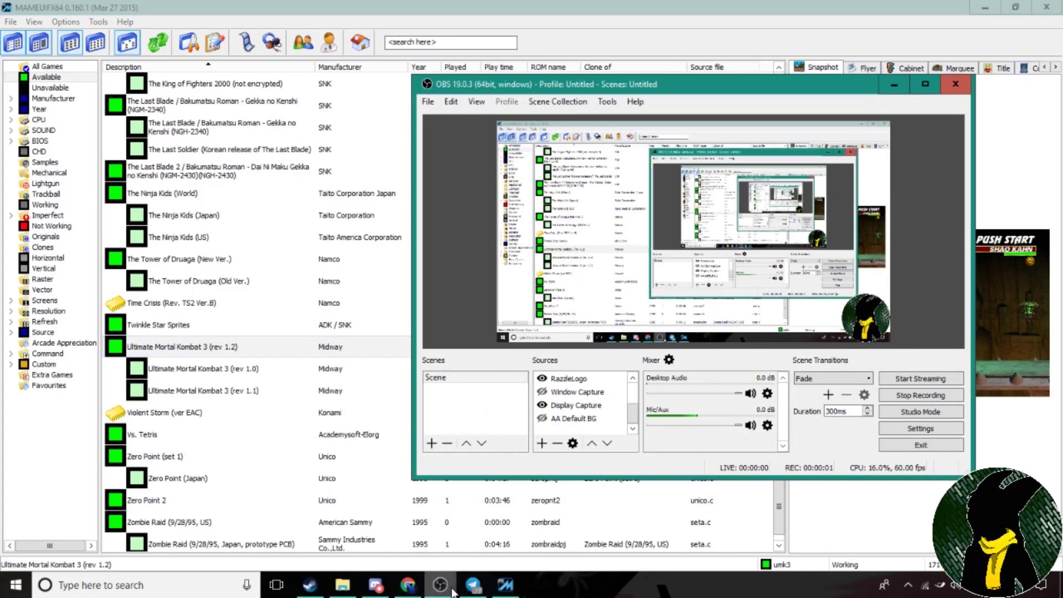
click(452, 589)
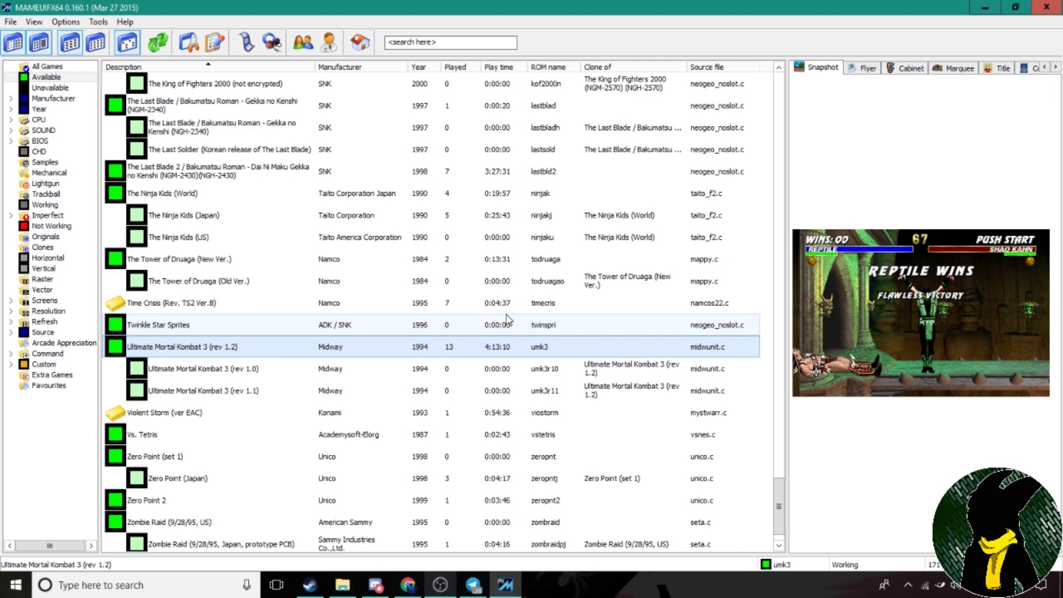
key(Return)
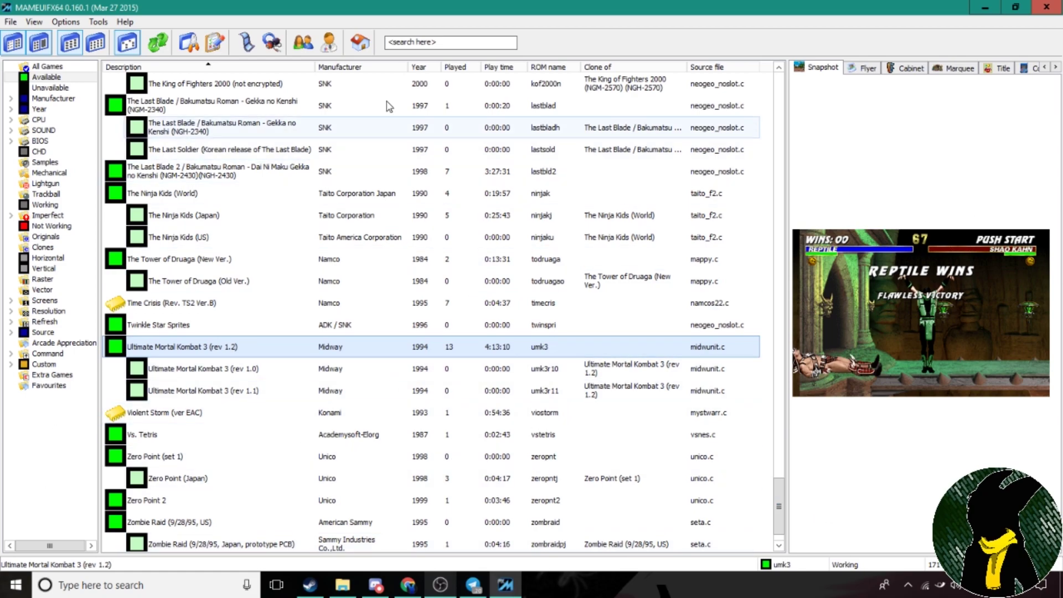
Step: Switch to File Explorer and look over the aburner, mslug and neogeo ZIP files in the DLs folder
click(343, 586)
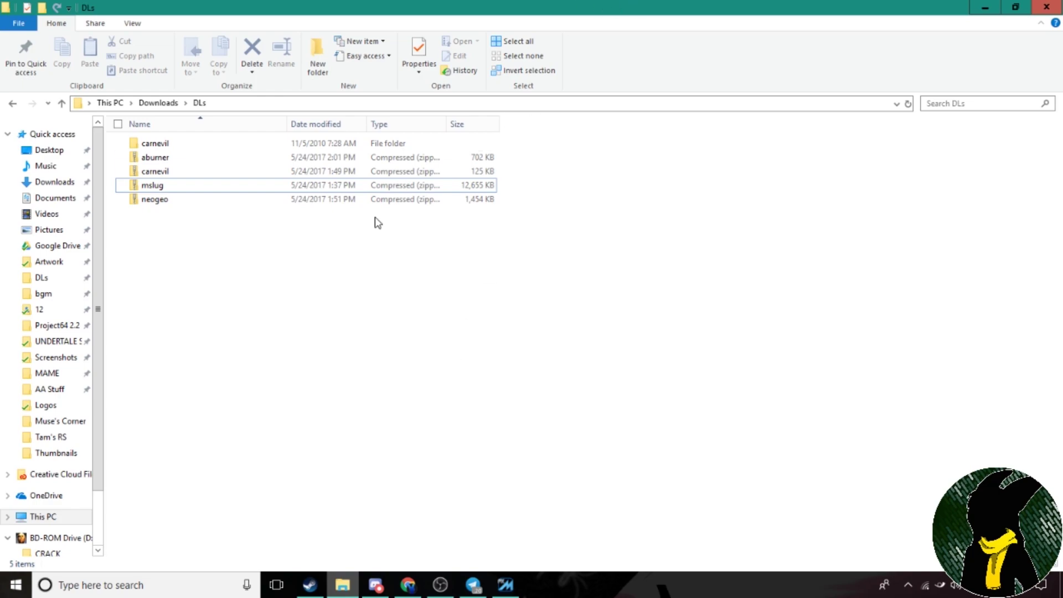
click(247, 185)
click(242, 199)
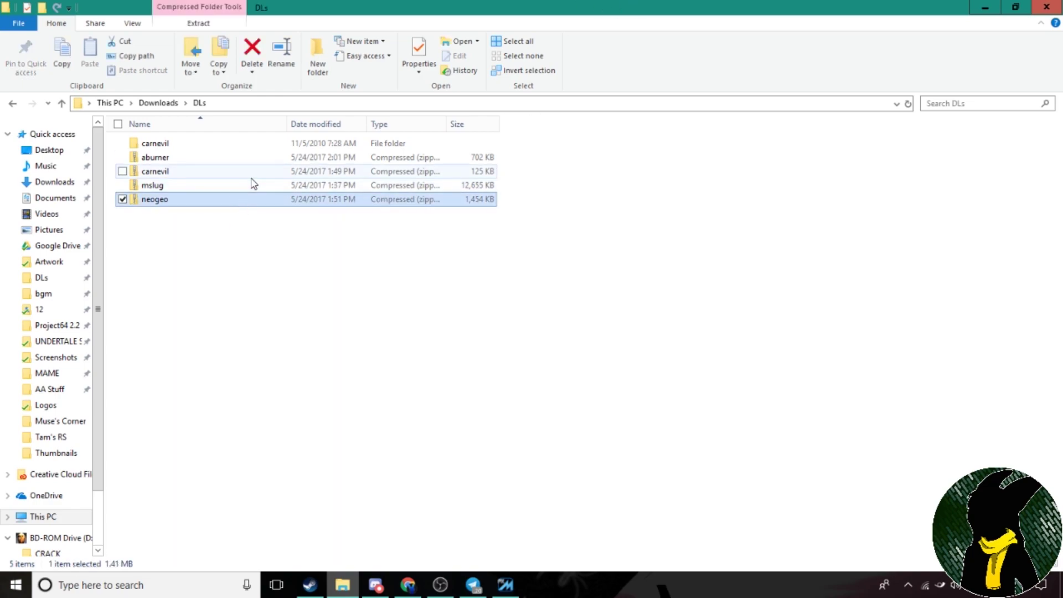
click(350, 362)
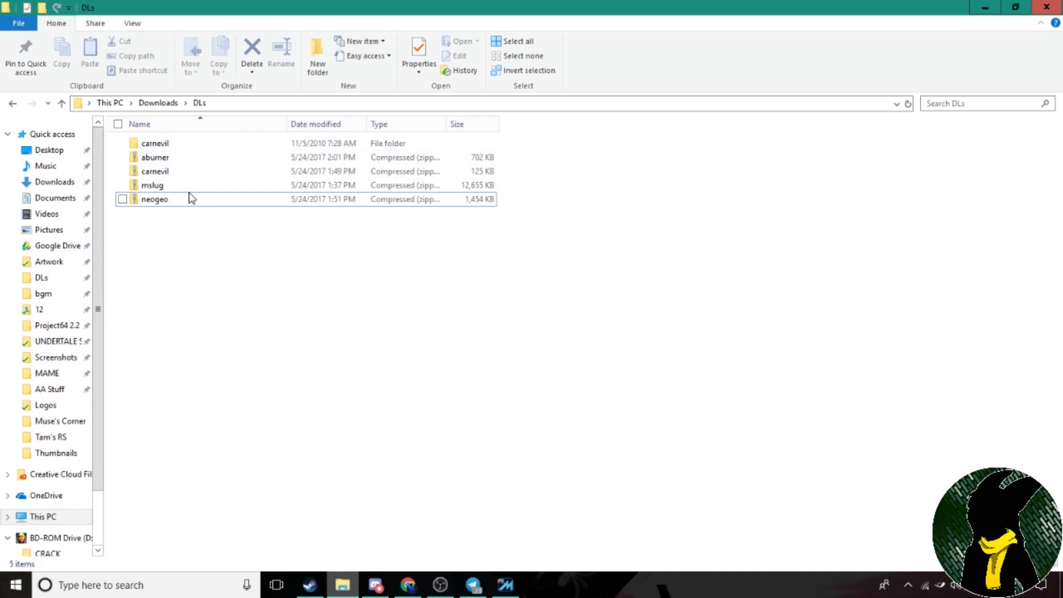
click(138, 158)
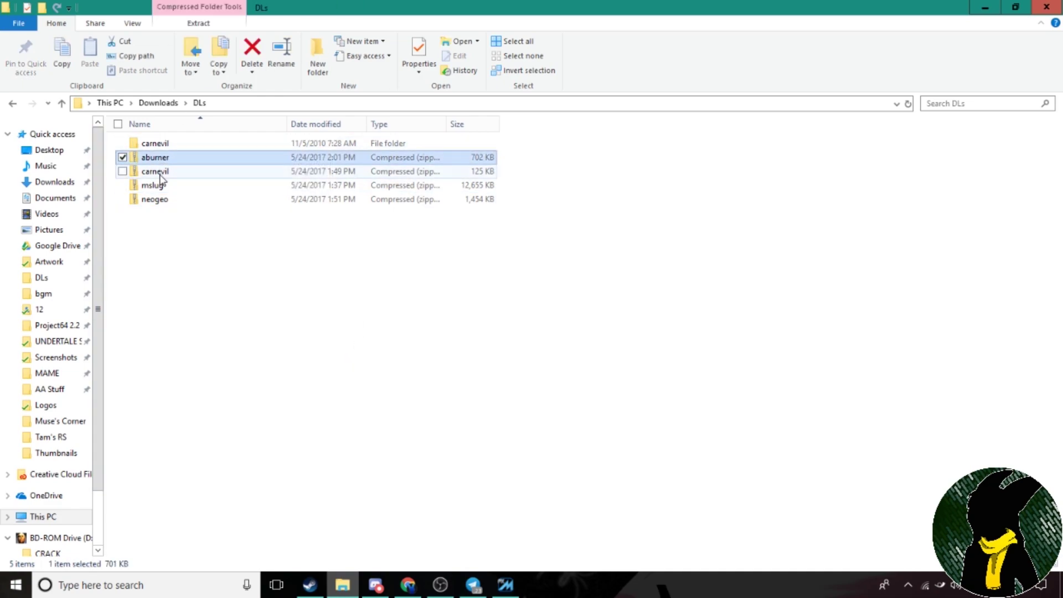
click(160, 187)
click(161, 200)
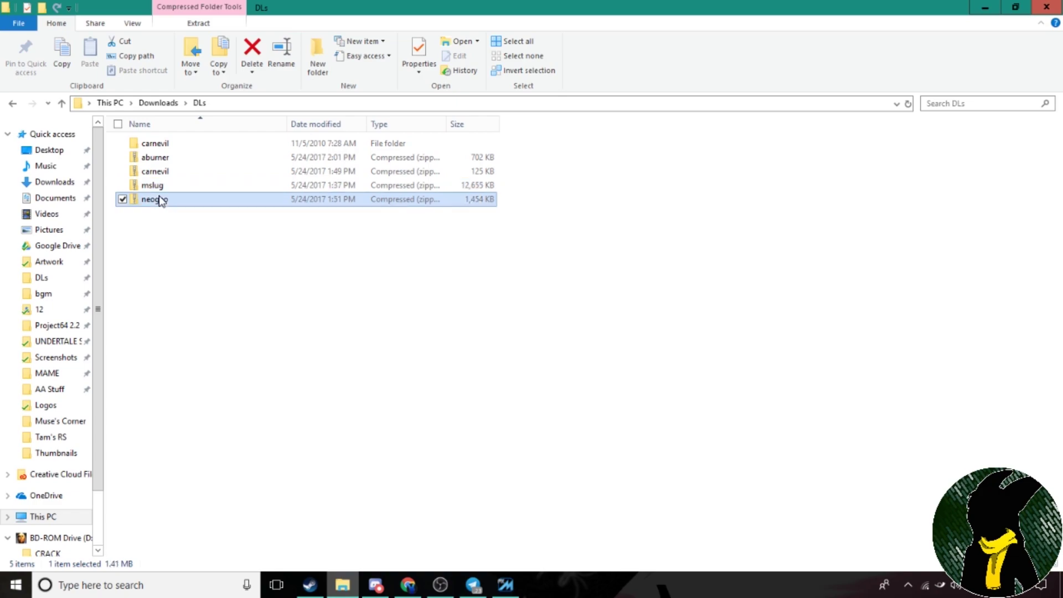
Step: Cut the aburner ZIP file in the DLs folder, leaving the other downloads in place
click(156, 144)
key(Down)
key(Down)
key(Up)
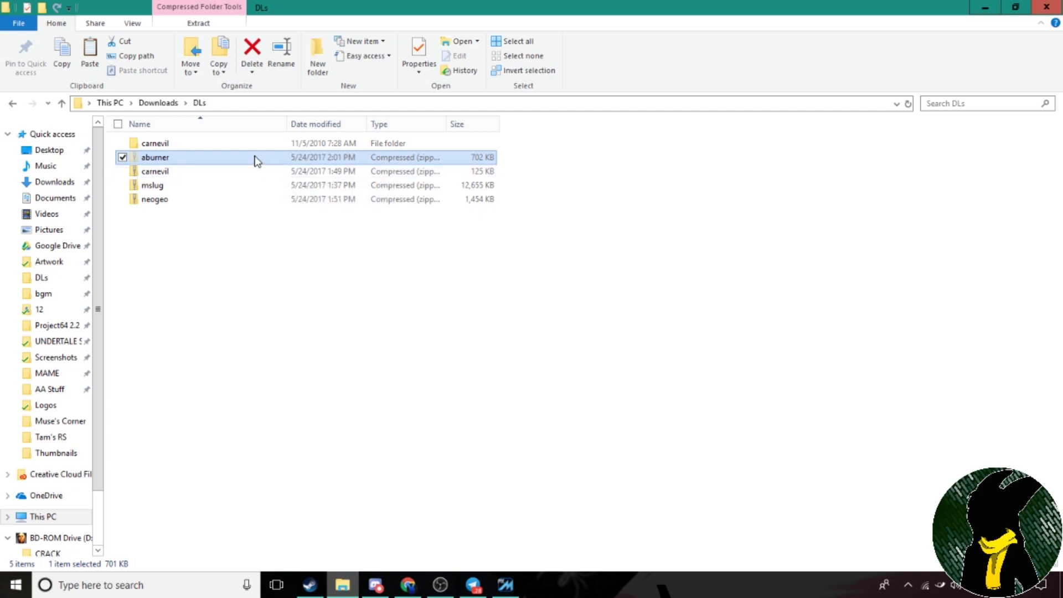
right_click(222, 147)
right_click(175, 155)
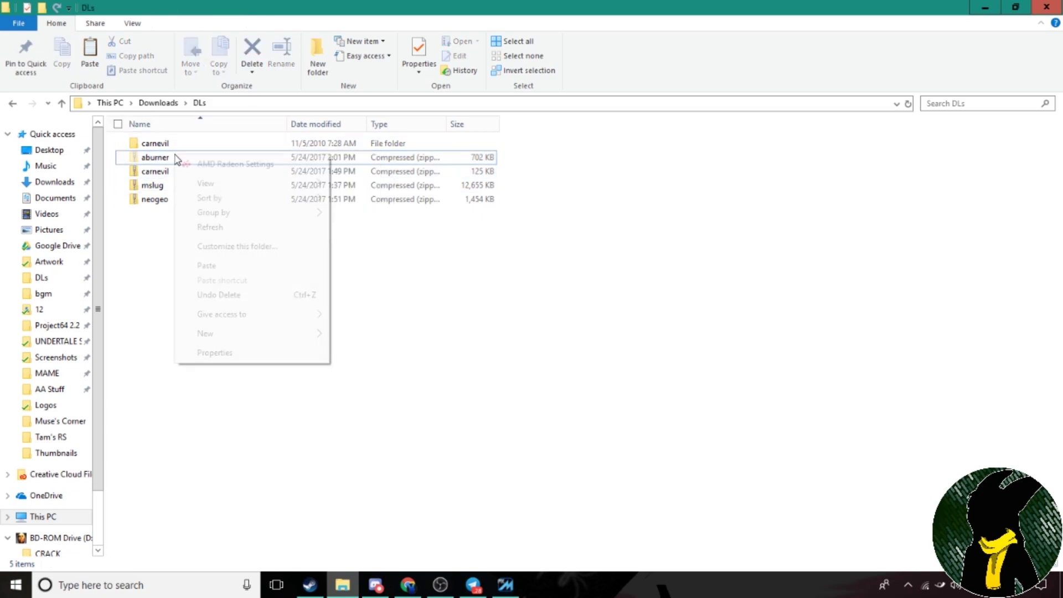
click(147, 159)
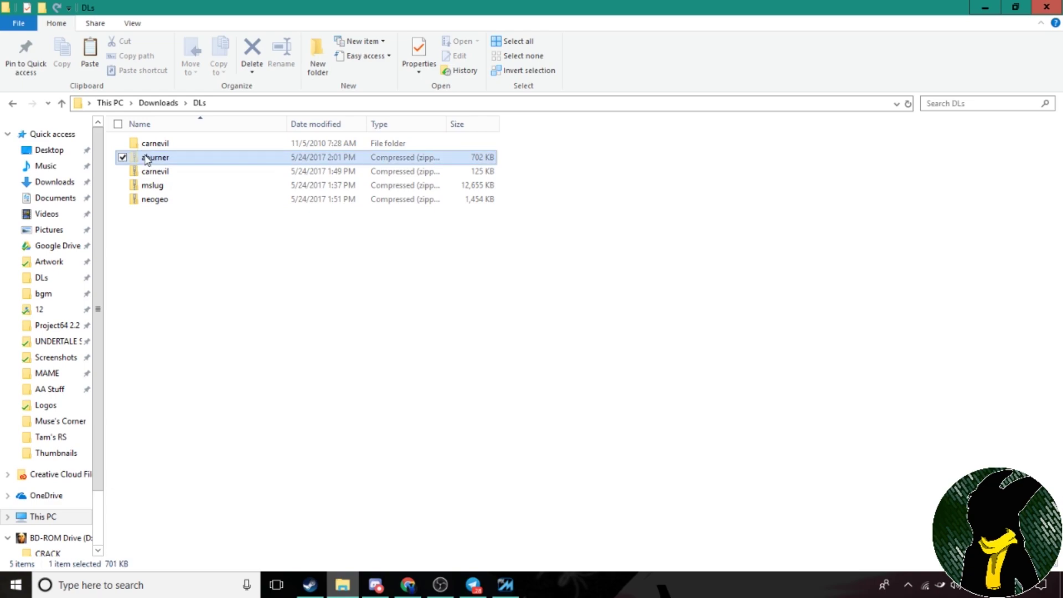
right_click(146, 160)
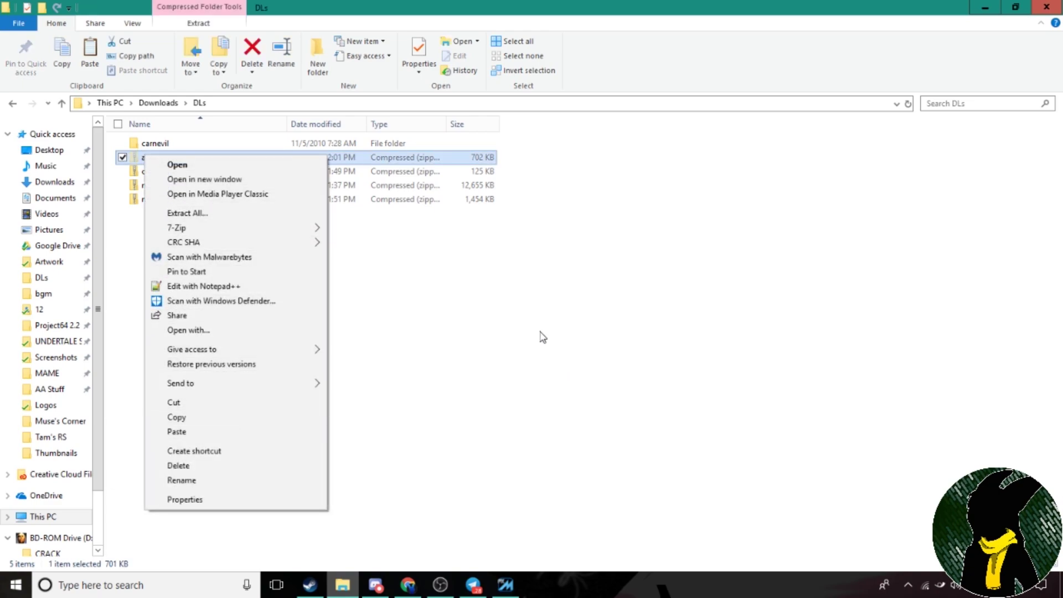
click(593, 268)
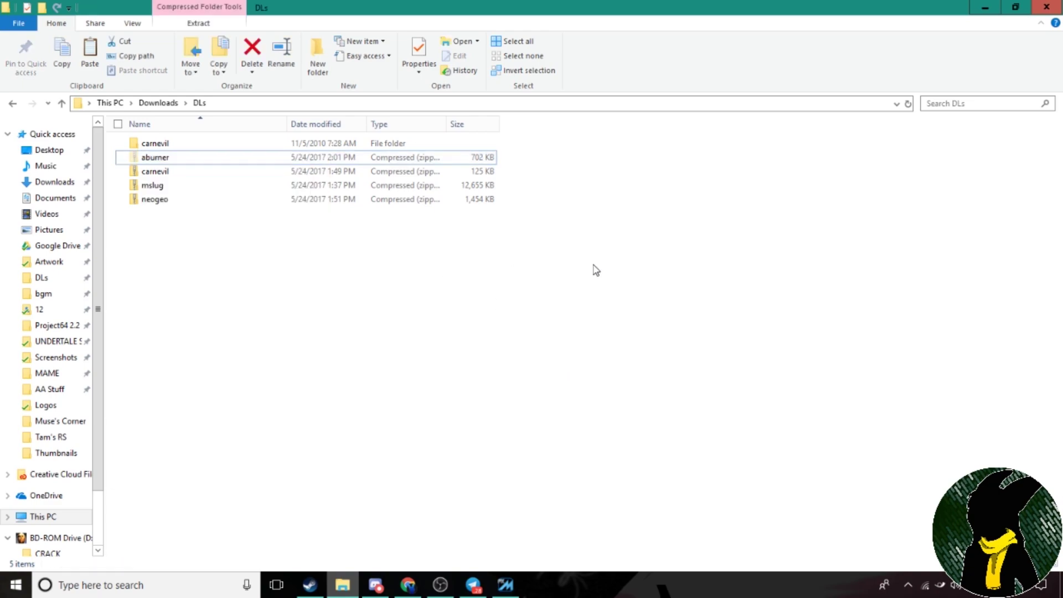
Step: Paste the aburner ZIP file into the roms folder inside the MAME folder
click(64, 378)
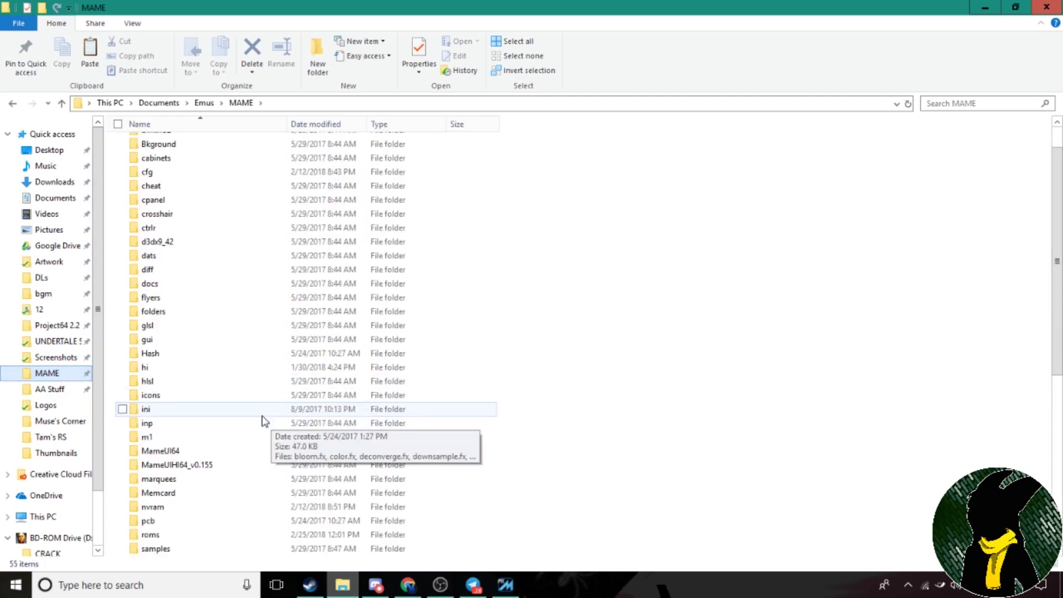
scroll(261, 423, down, 4)
click(195, 380)
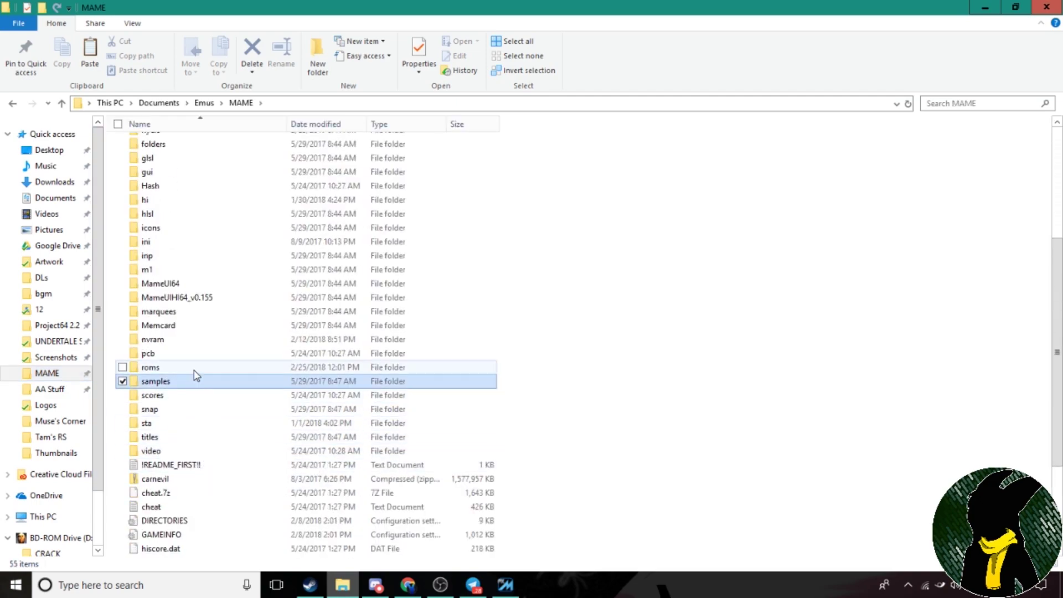
scroll(231, 532, down, 3)
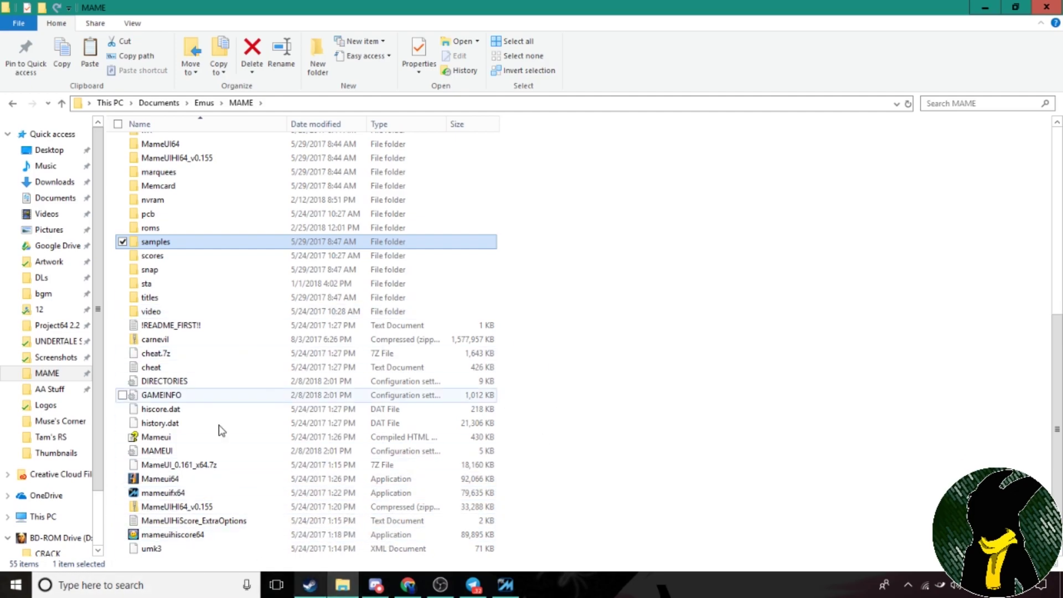
click(199, 230)
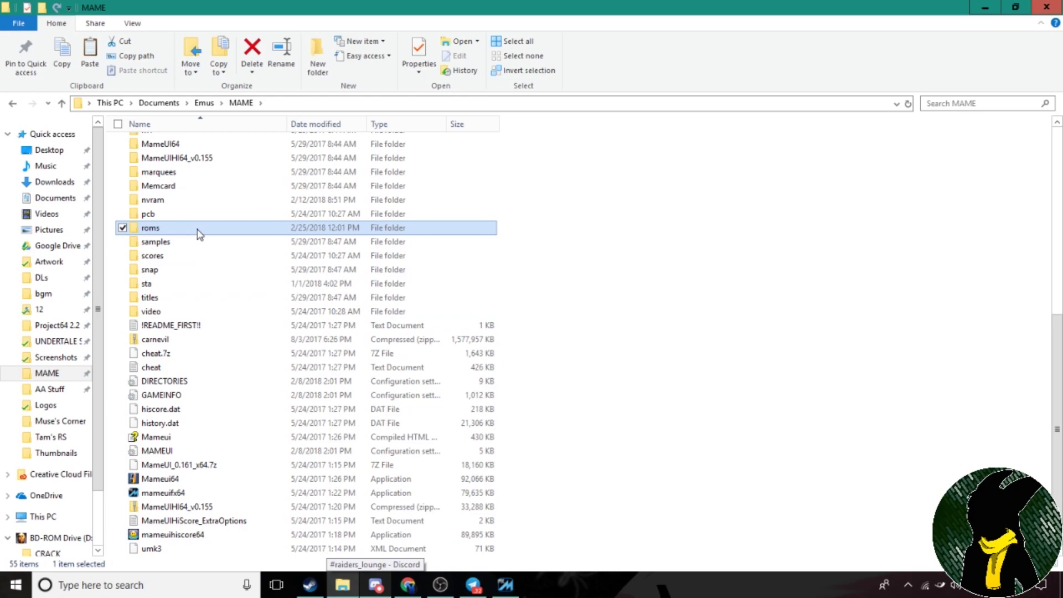
double_click(199, 230)
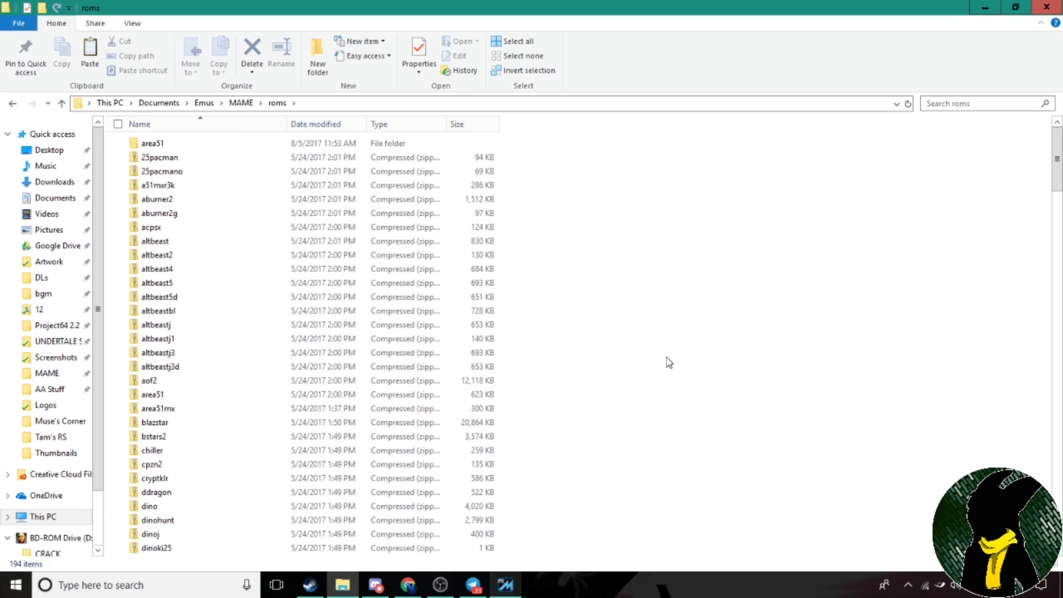
key(ctrl+v)
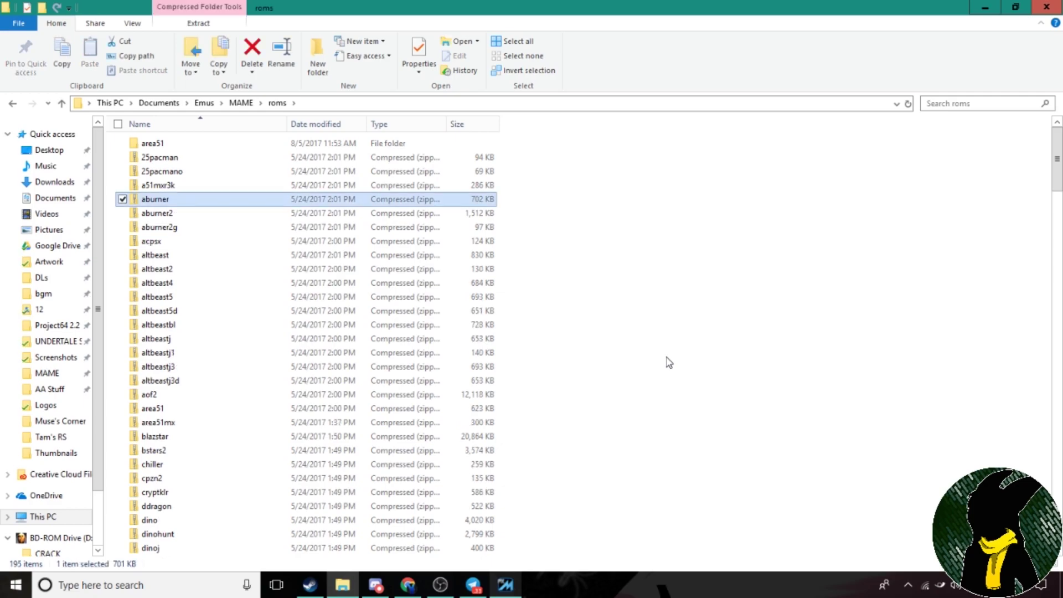
Step: Switch to MAMEUIFX64, list all games and search for "after burner"
key(alt+Tab)
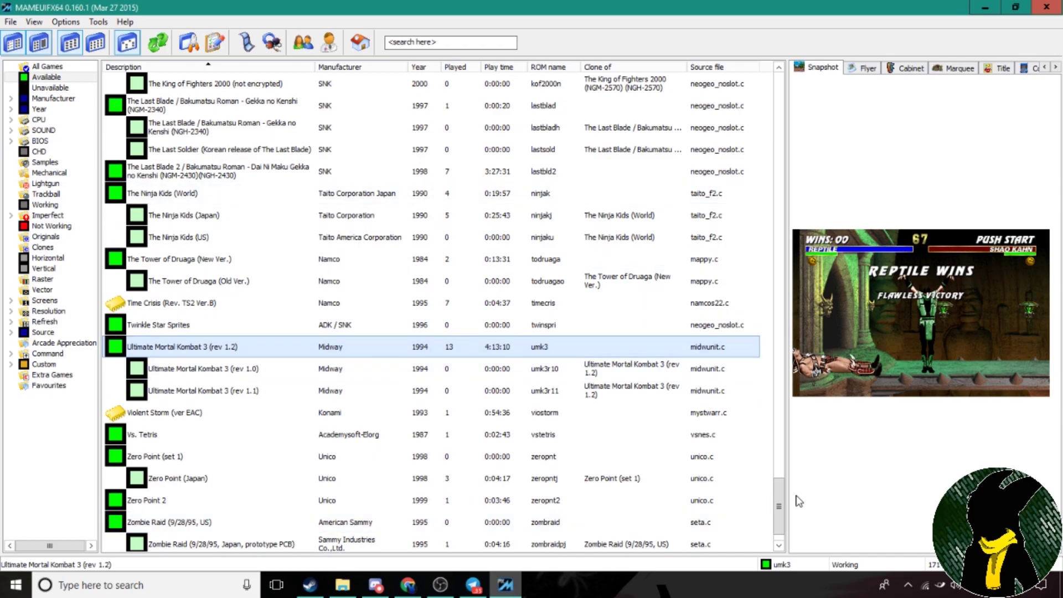
drag(779, 506, 779, 100)
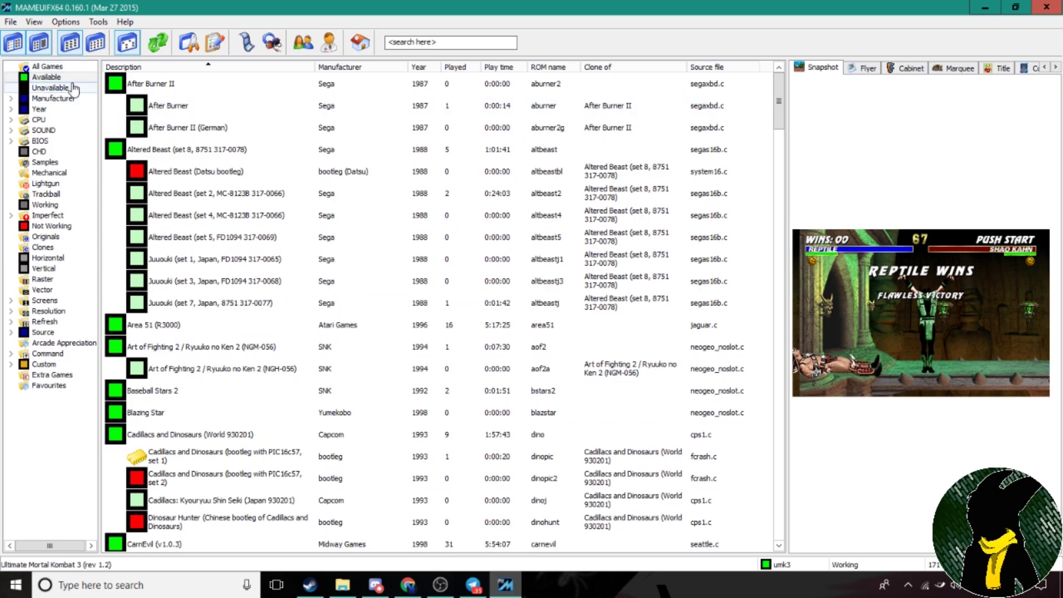
click(47, 66)
click(428, 43)
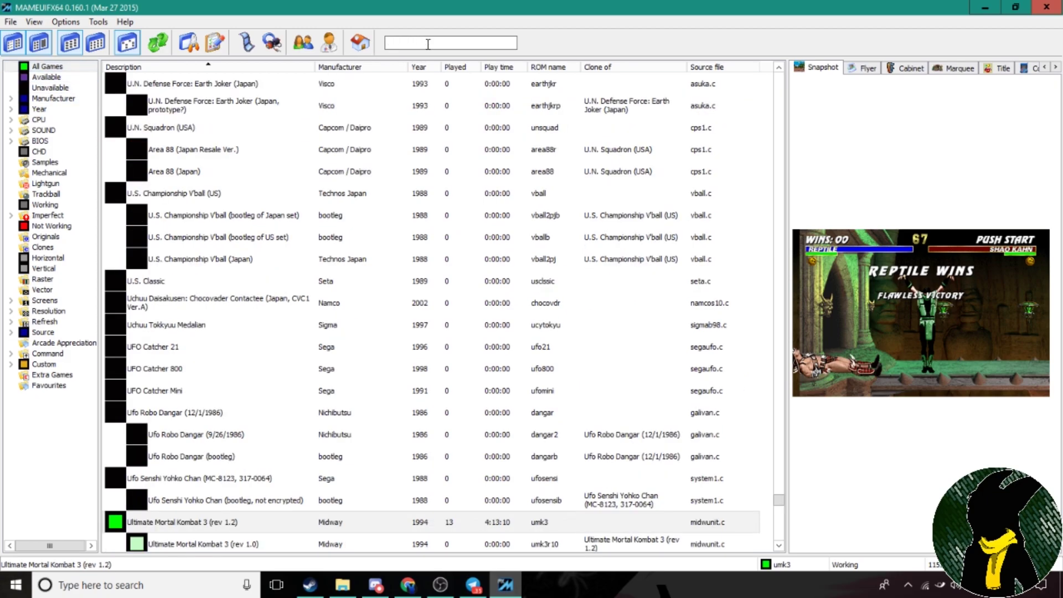
text(after bunr)
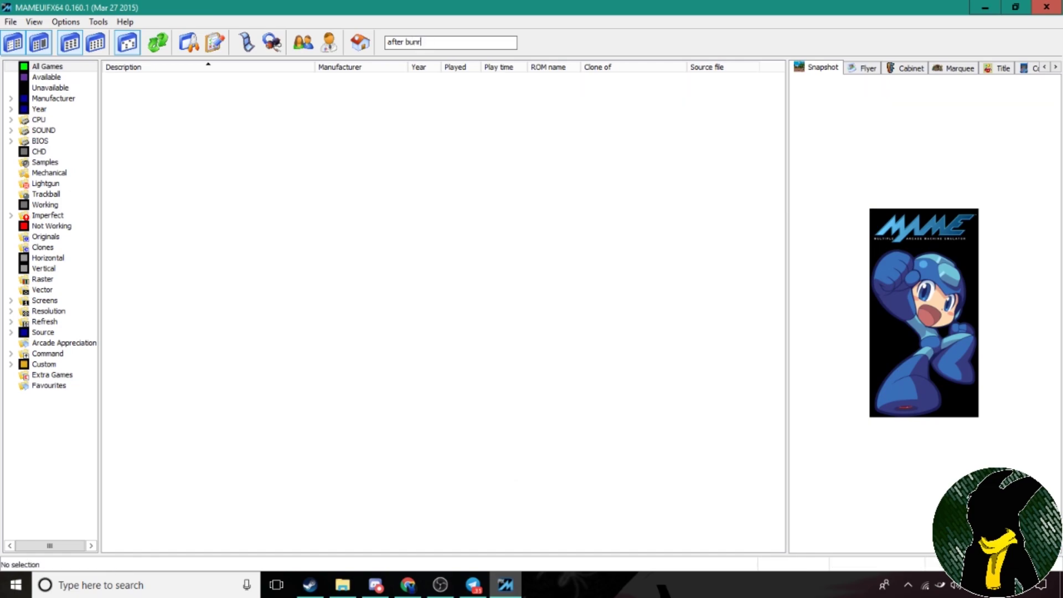
key(BackSpace)
key(BackSpace)
text(rner)
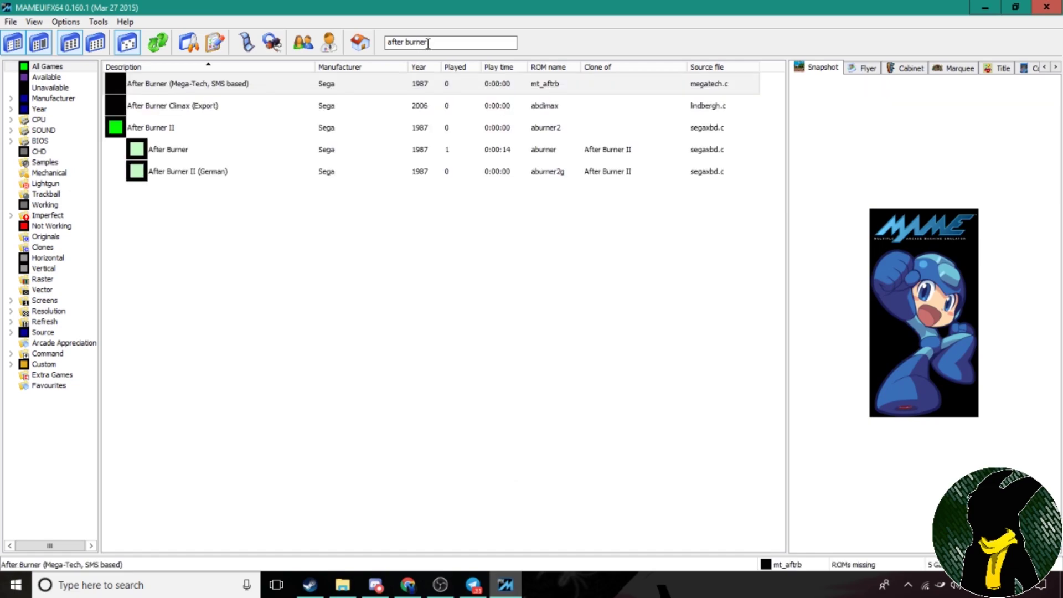
Step: Launch After Burner past its error dialog to test it, quit the game and clear the search text
double_click(177, 150)
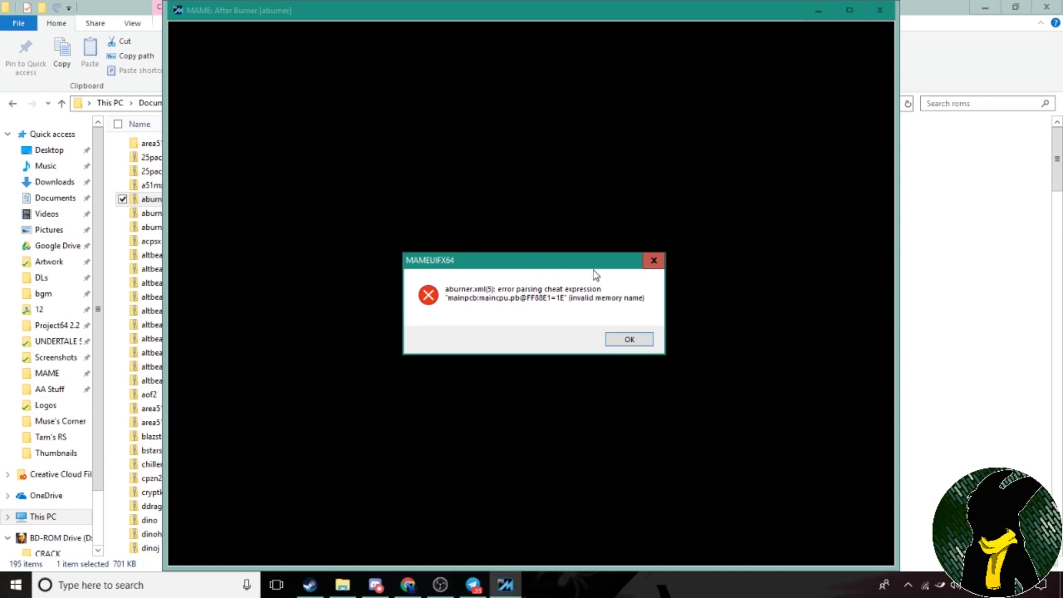
click(652, 262)
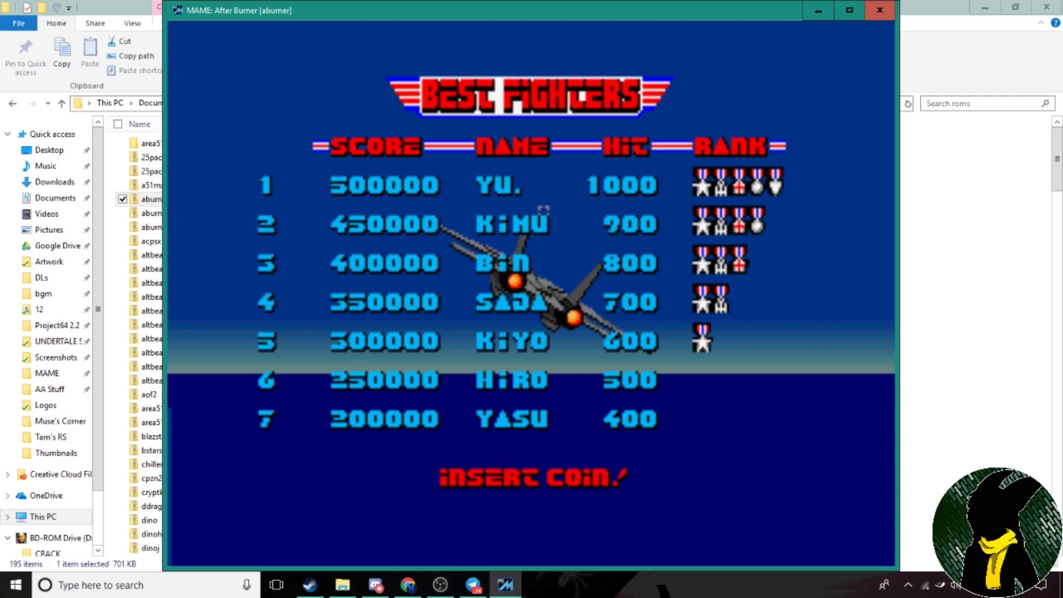
key(Escape)
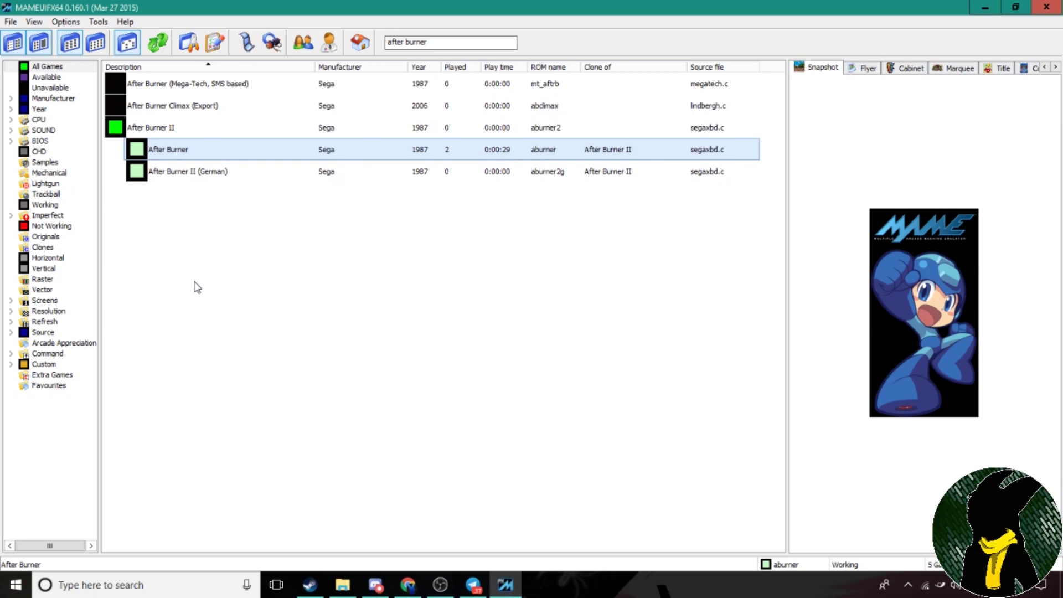
click(445, 39)
key(BackSpace)
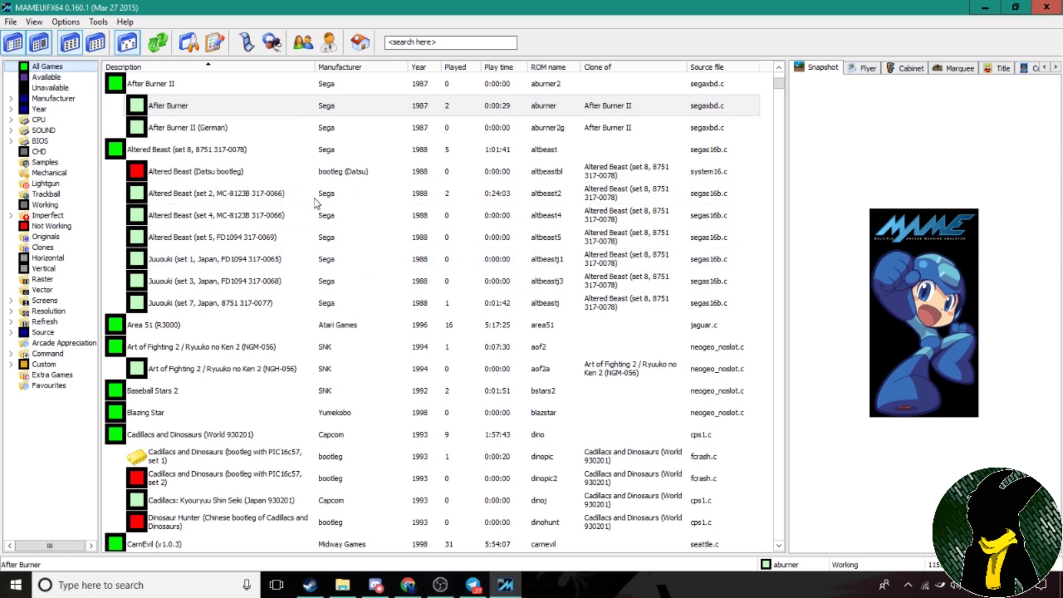
Step: Switch to File Explorer and cut the mslug and neogeo ZIP files together in the DLs folder
click(343, 585)
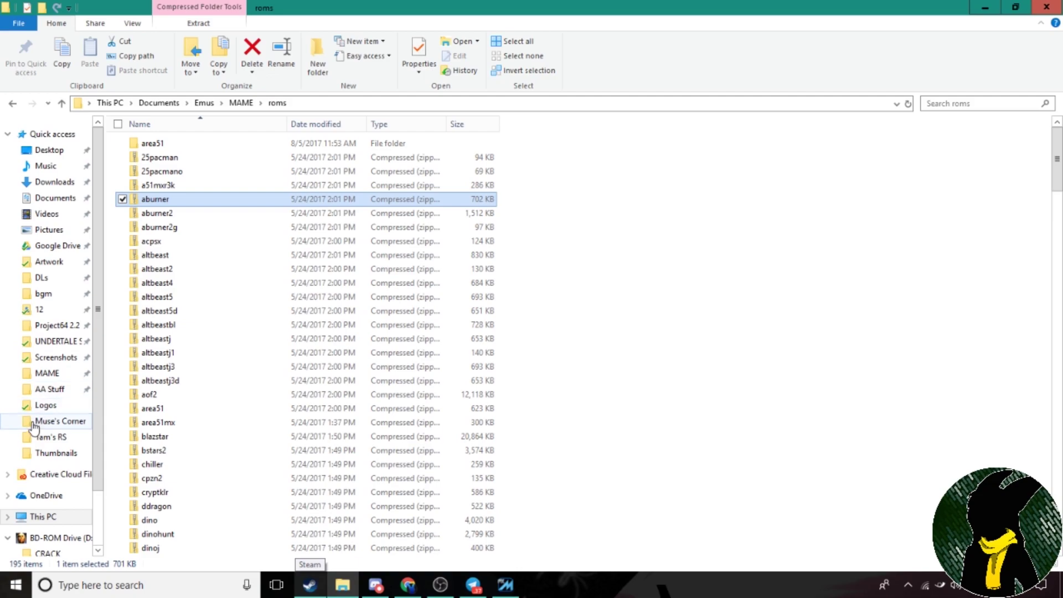
click(45, 279)
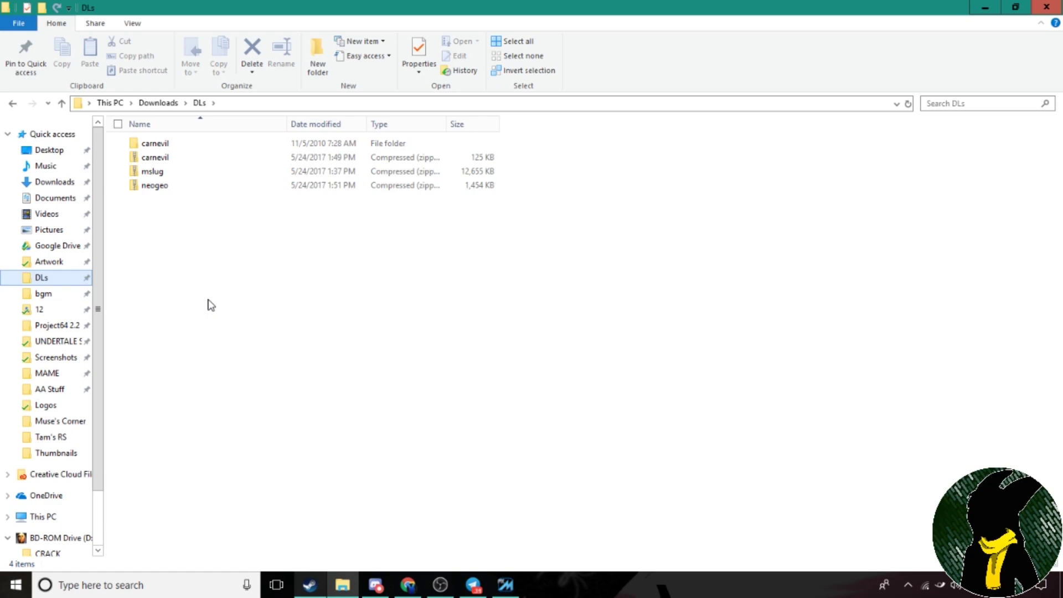
click(198, 161)
click(193, 176)
ctrl+click(193, 187)
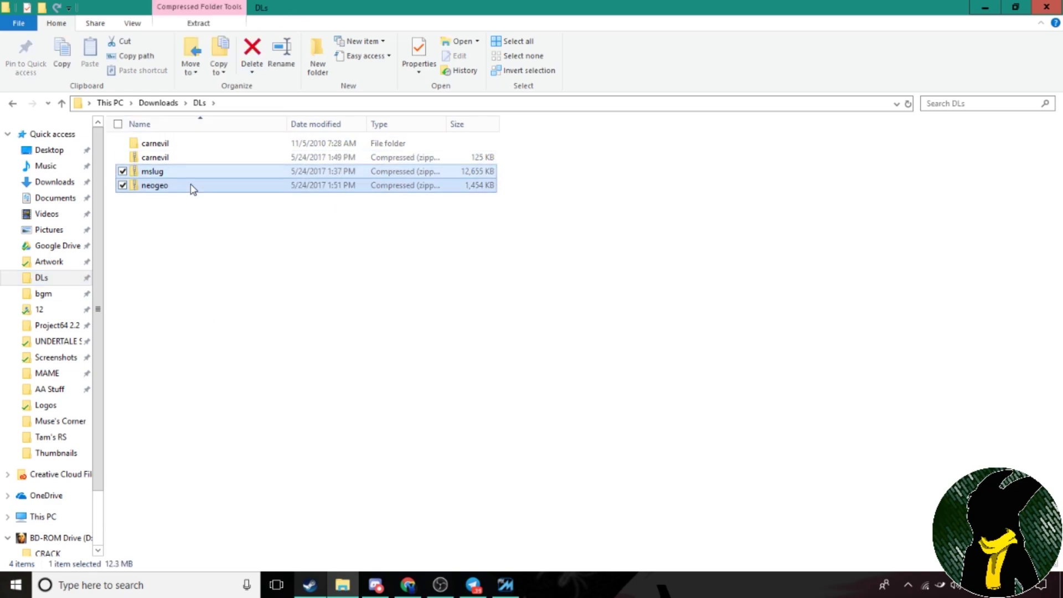
key(ctrl+c)
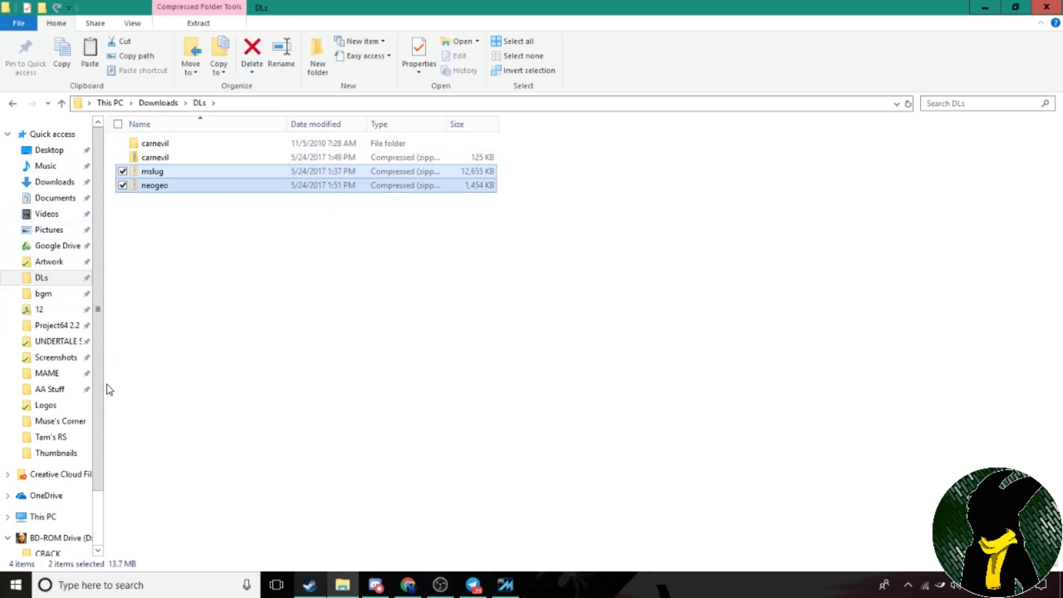
Step: Paste the mslug and neogeo ZIP files into MAME's roms folder and switch back to MAMEUIFX64
click(55, 373)
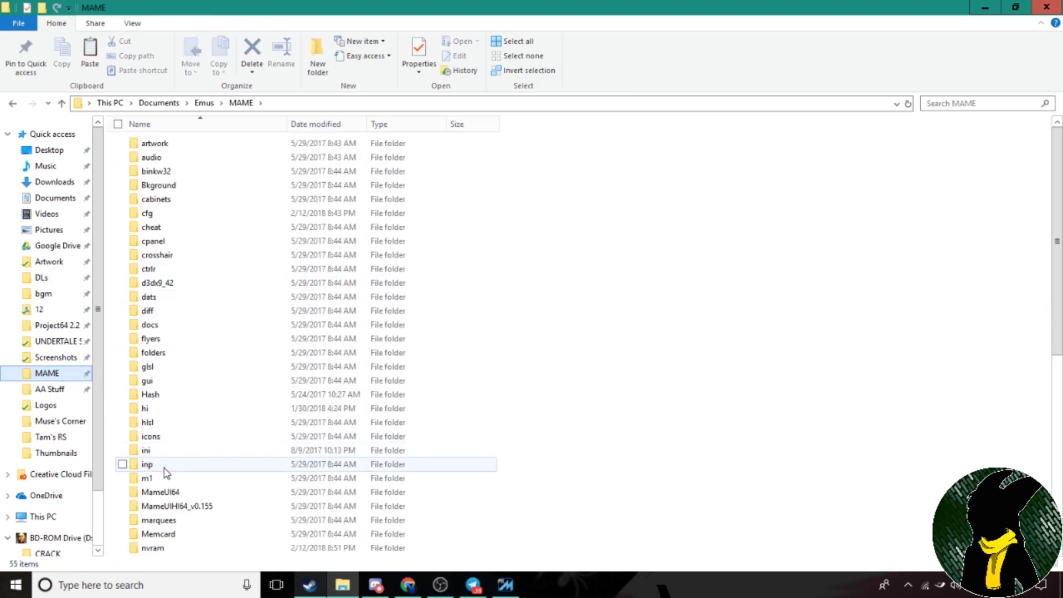
scroll(165, 471, down, 5)
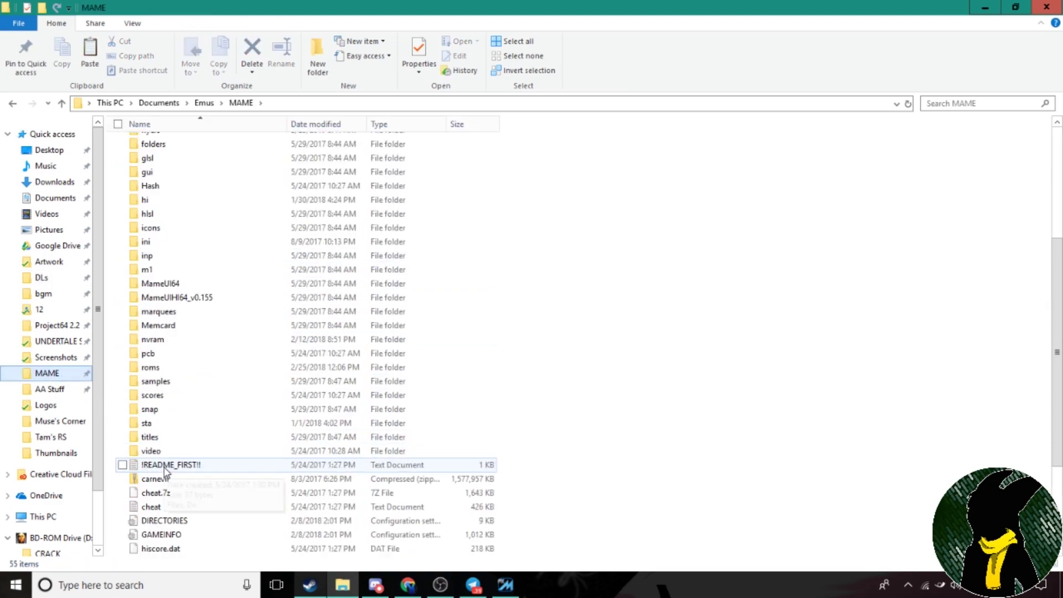
double_click(151, 367)
key(ctrl+v)
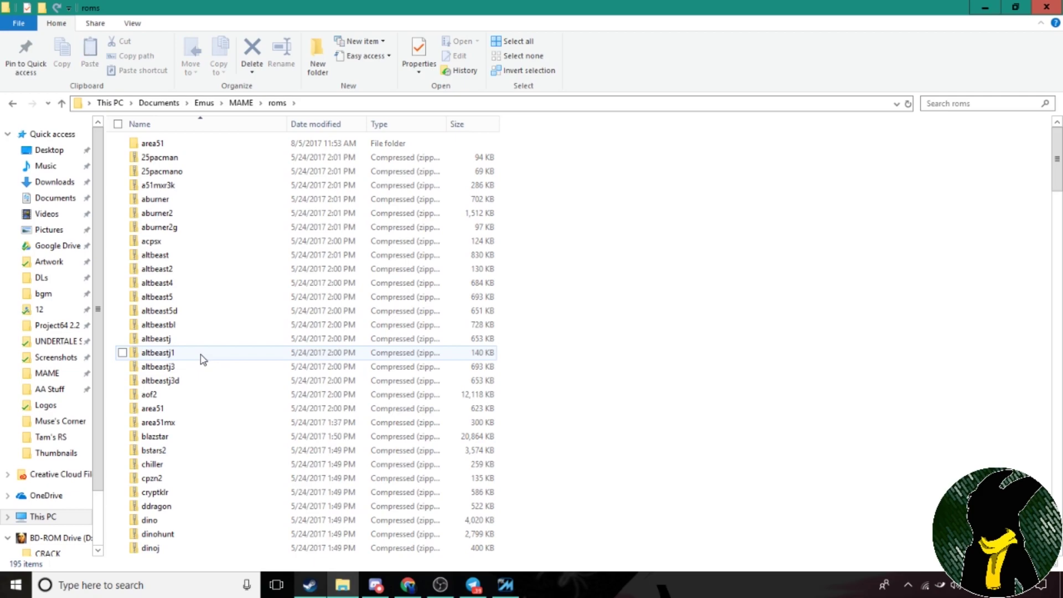
click(505, 585)
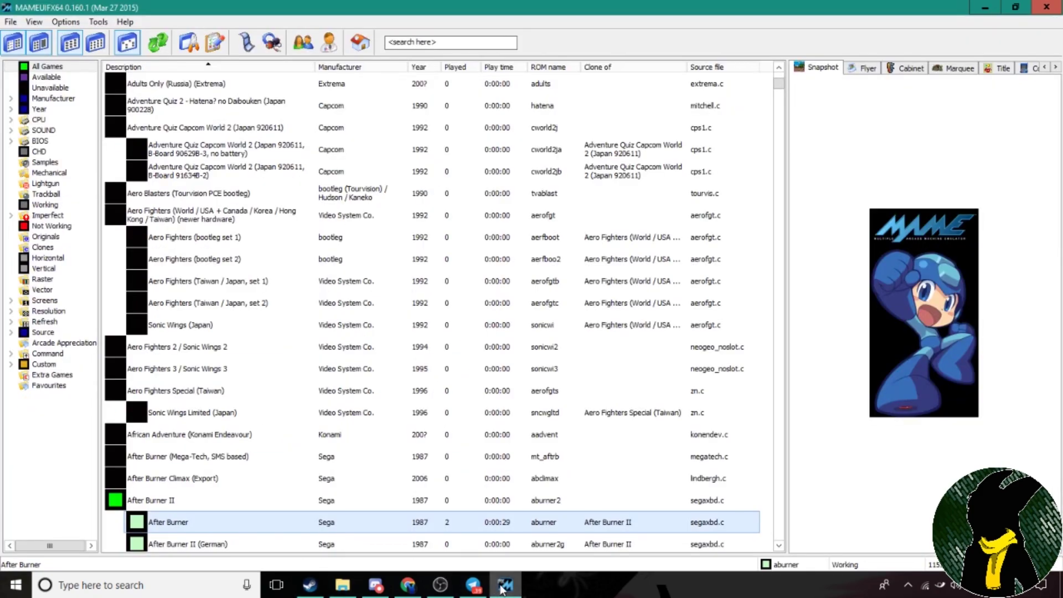
Step: Search for "metal slug", launch Metal Slug - Super Vehicle-001 to test it and quit the game
click(447, 40)
text(metal slug)
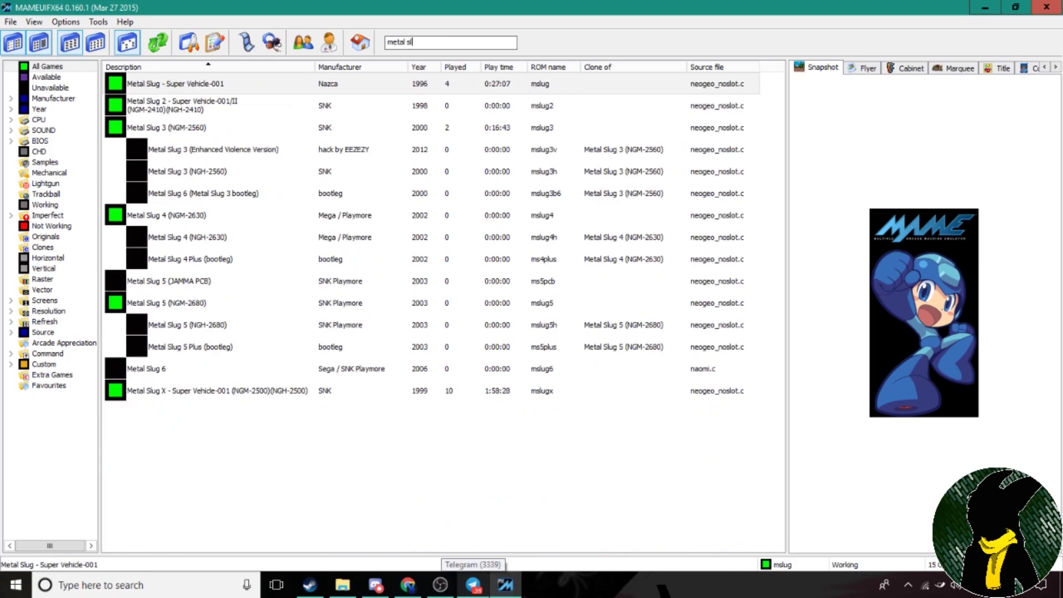
click(154, 79)
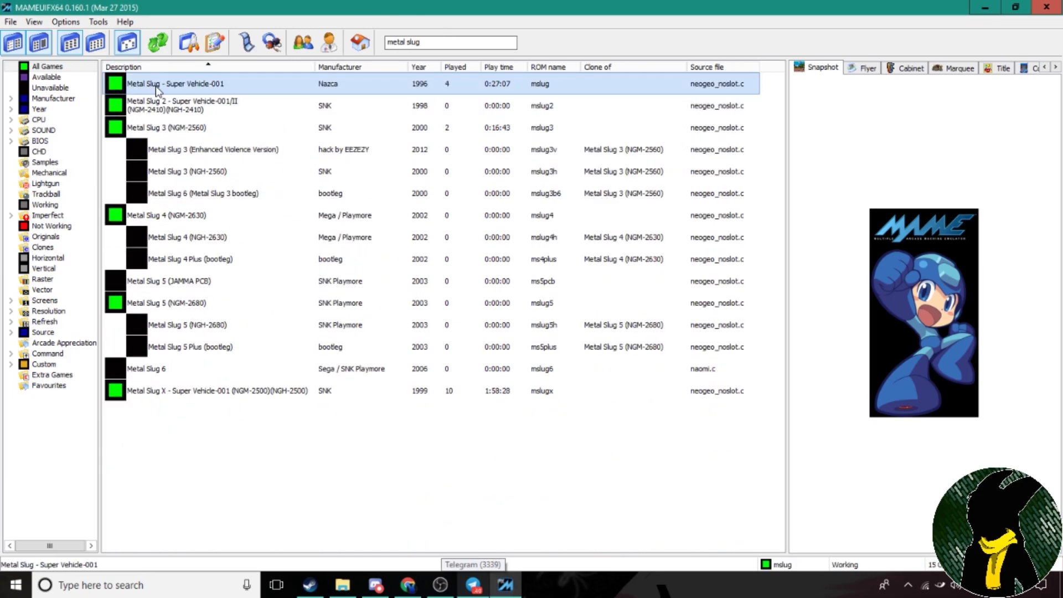
double_click(155, 83)
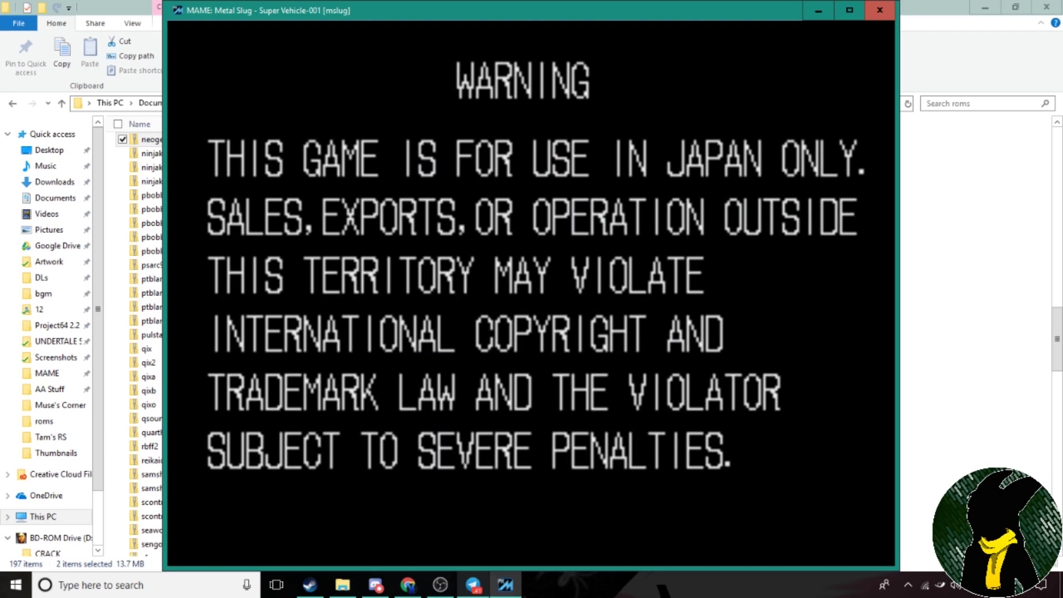
key(Escape)
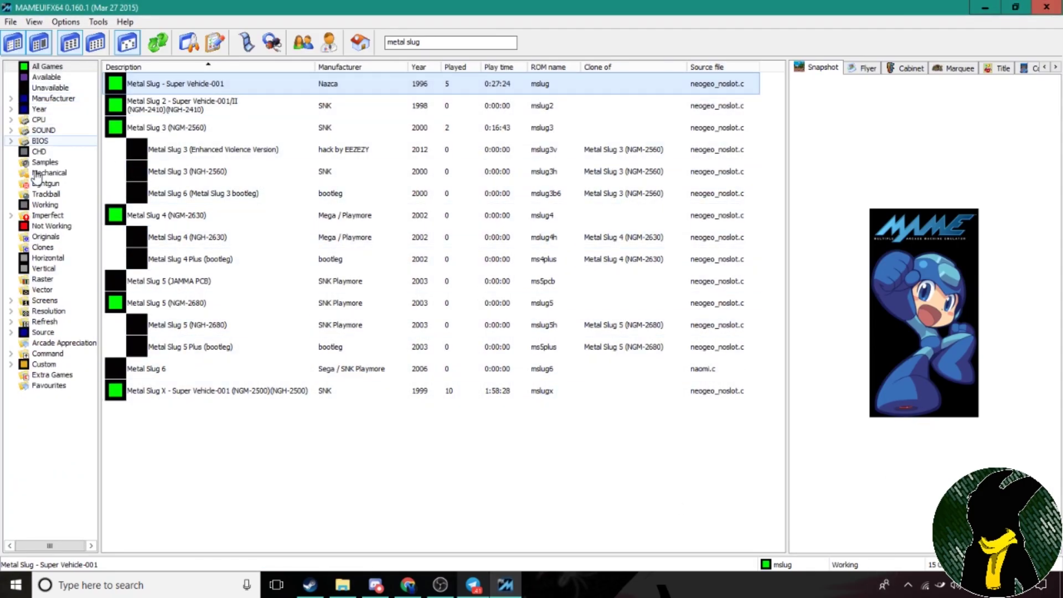
Step: Switch to File Explorer and examine the carnevil ZIP file and the contents of the carnevil folder in the DLs folder
click(342, 585)
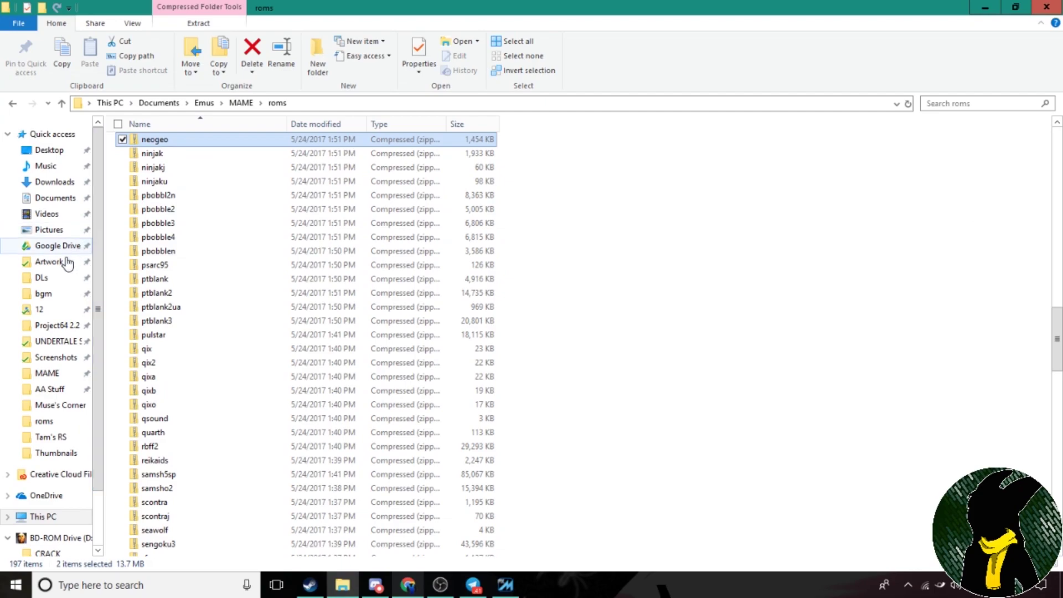
click(69, 278)
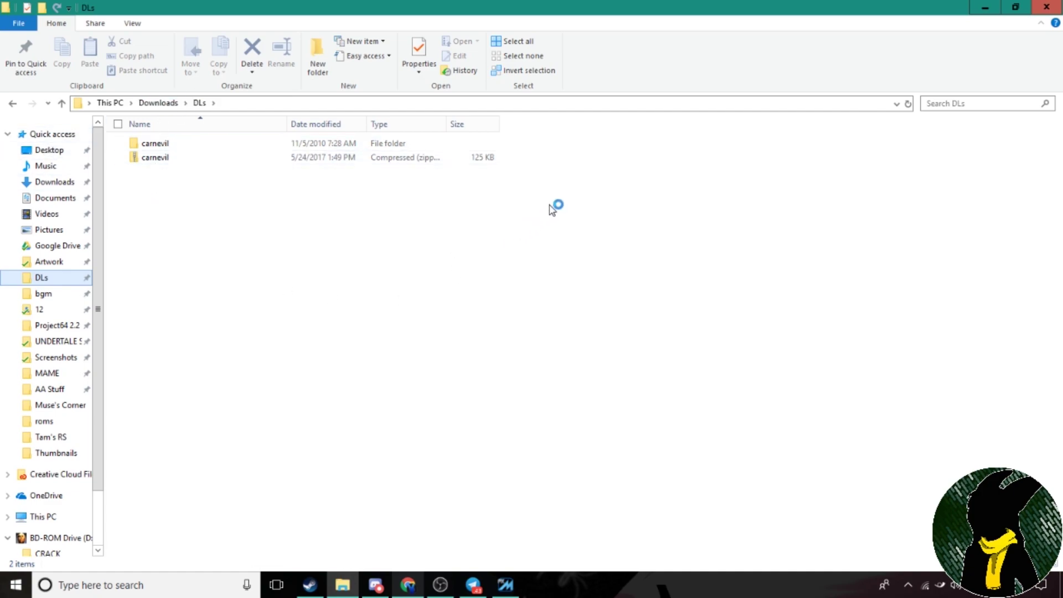
click(164, 160)
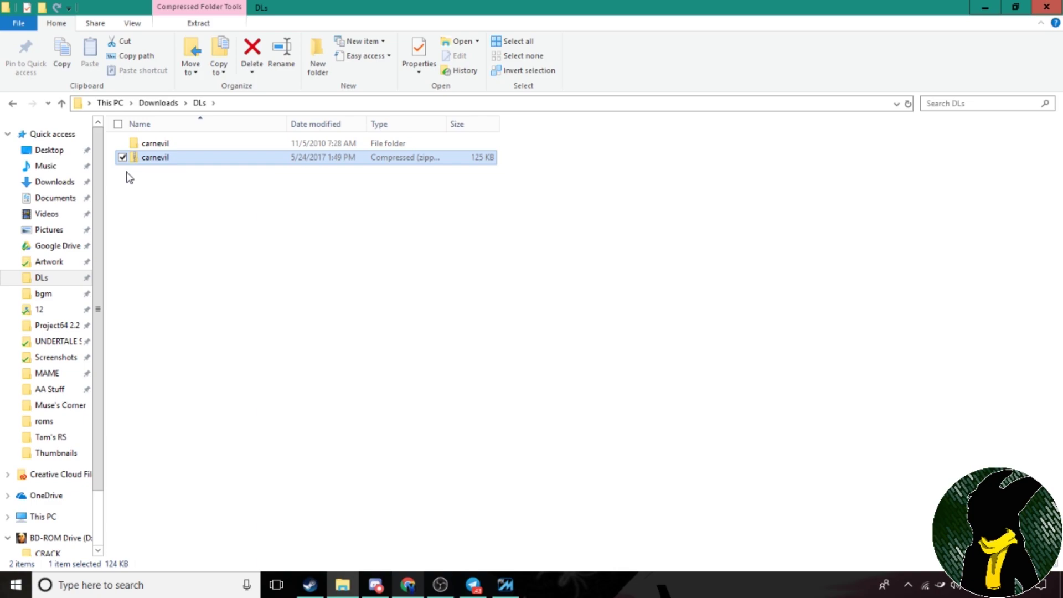
click(282, 213)
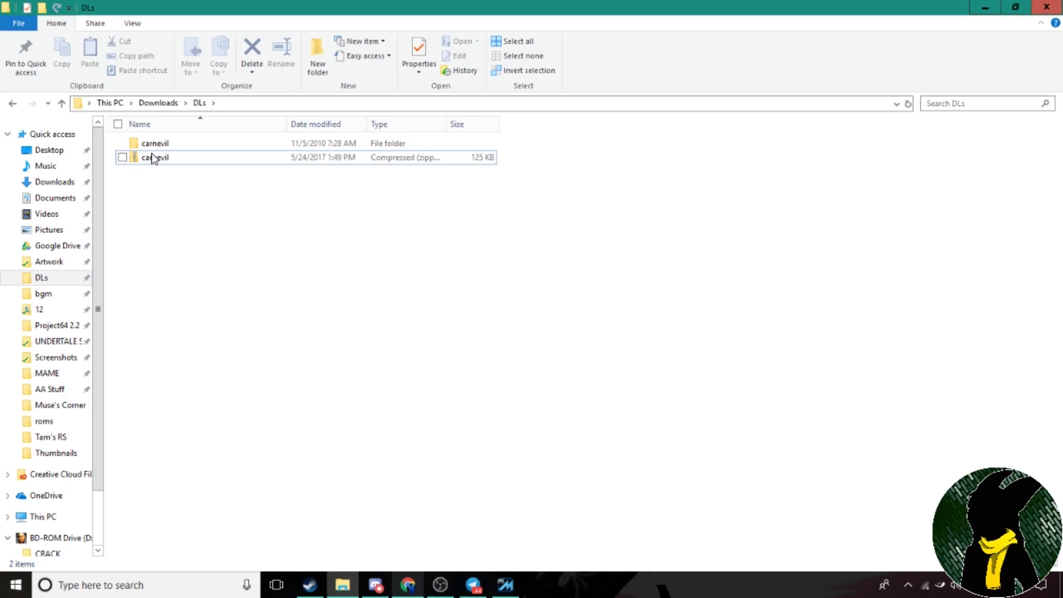
mouse_move(153, 147)
click(176, 145)
click(166, 143)
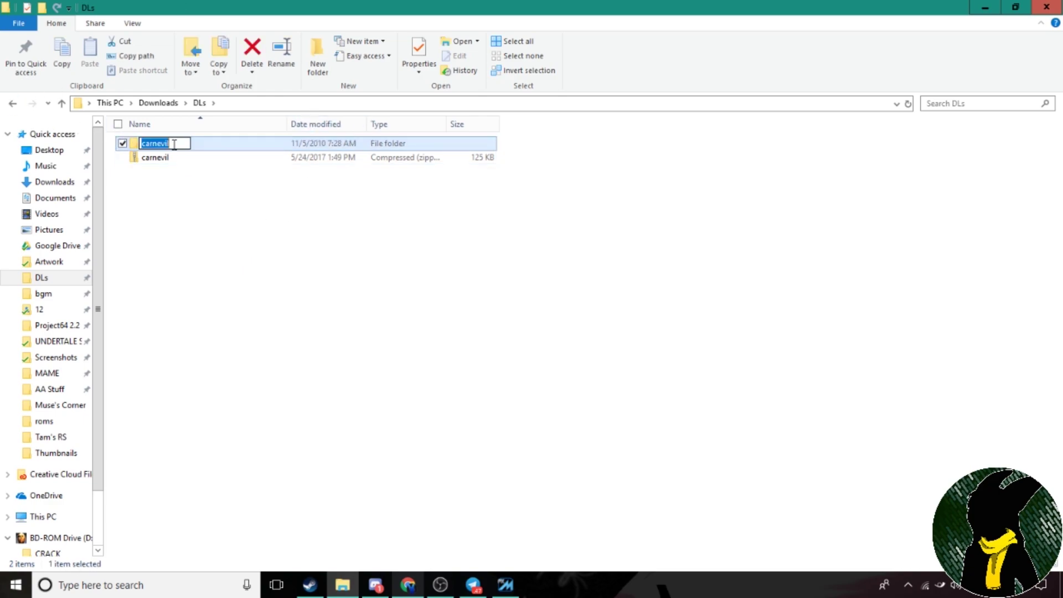
double_click(130, 145)
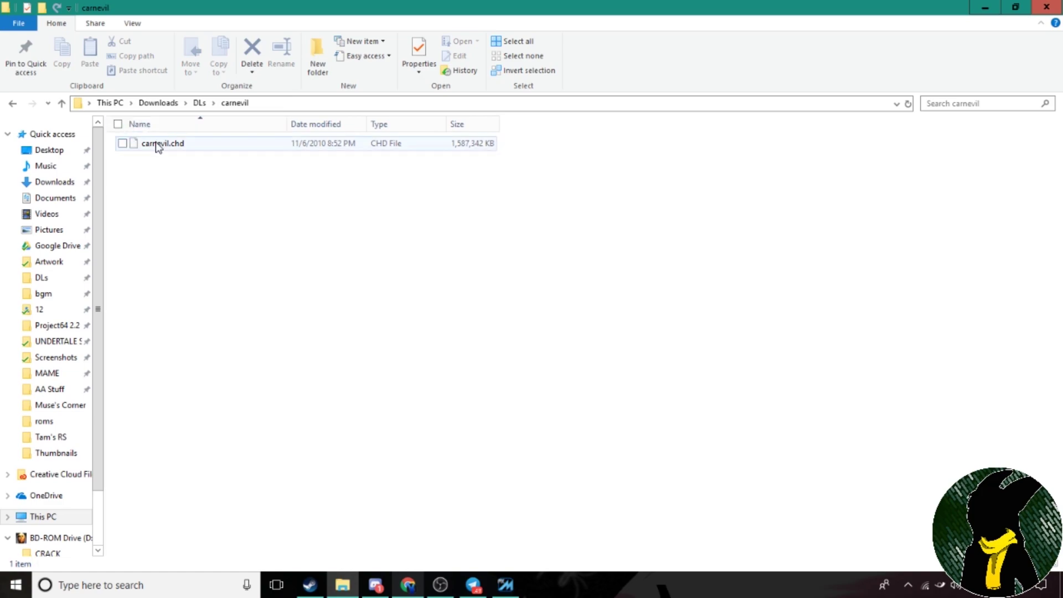
Step: Move the carnevil folder and the carnevil ZIP file from the DLs folder into MAME's roms folder
click(199, 103)
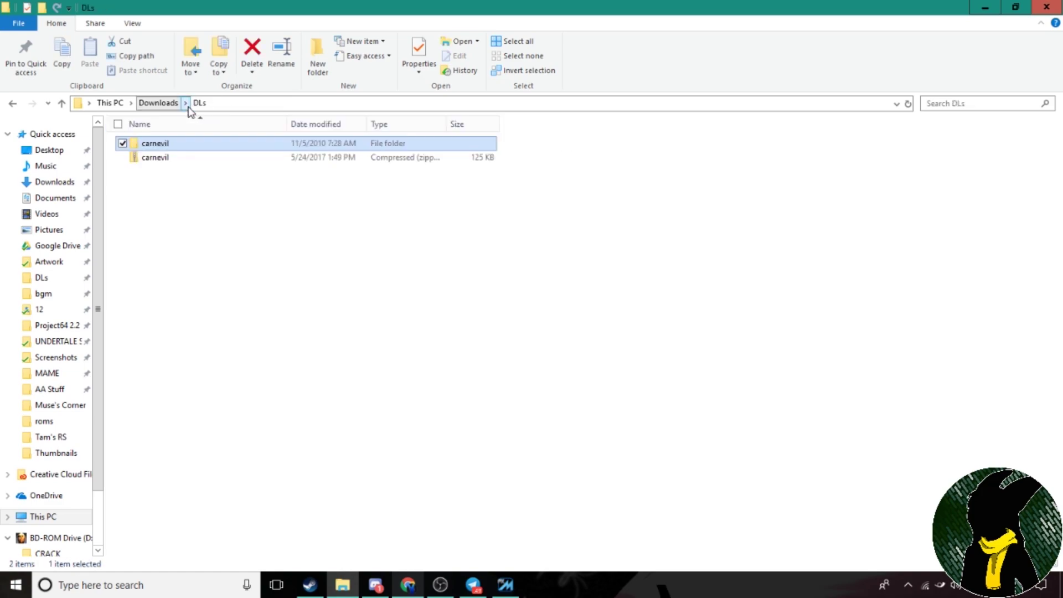
ctrl+click(171, 161)
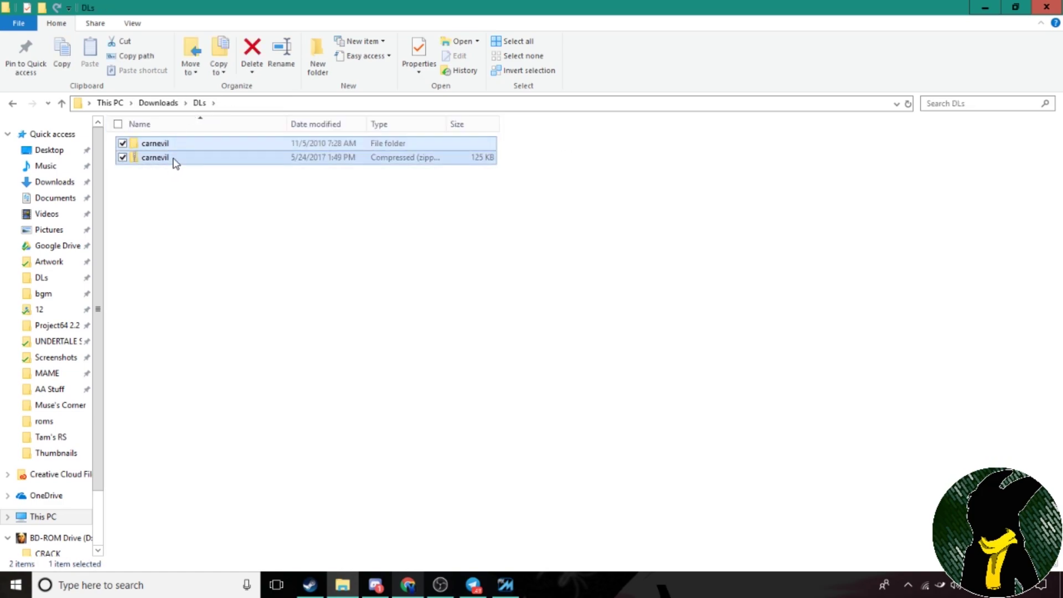
key(ctrl+c)
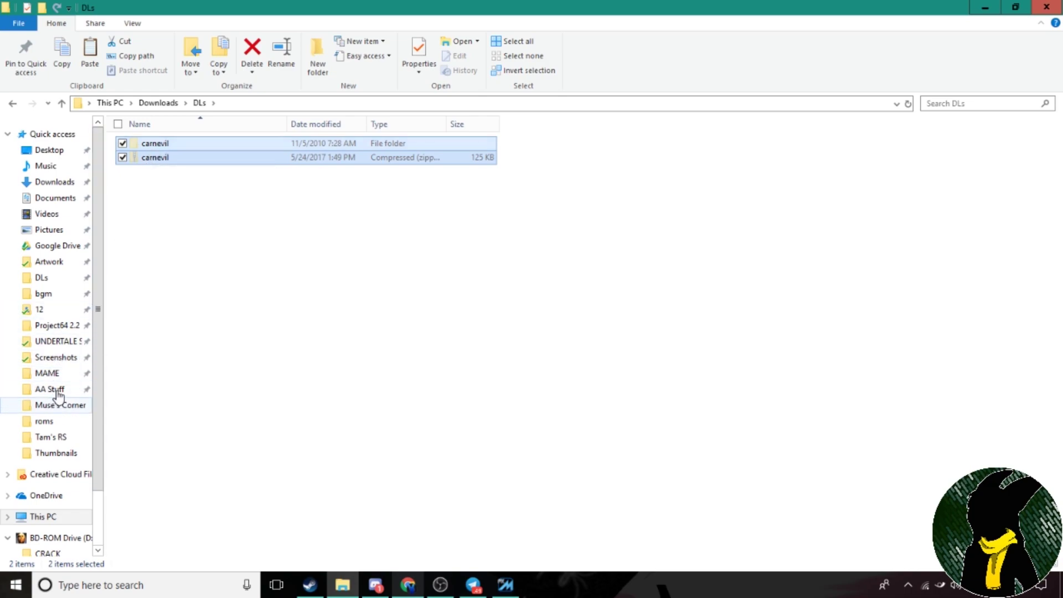
click(53, 373)
scroll(220, 406, down, 4)
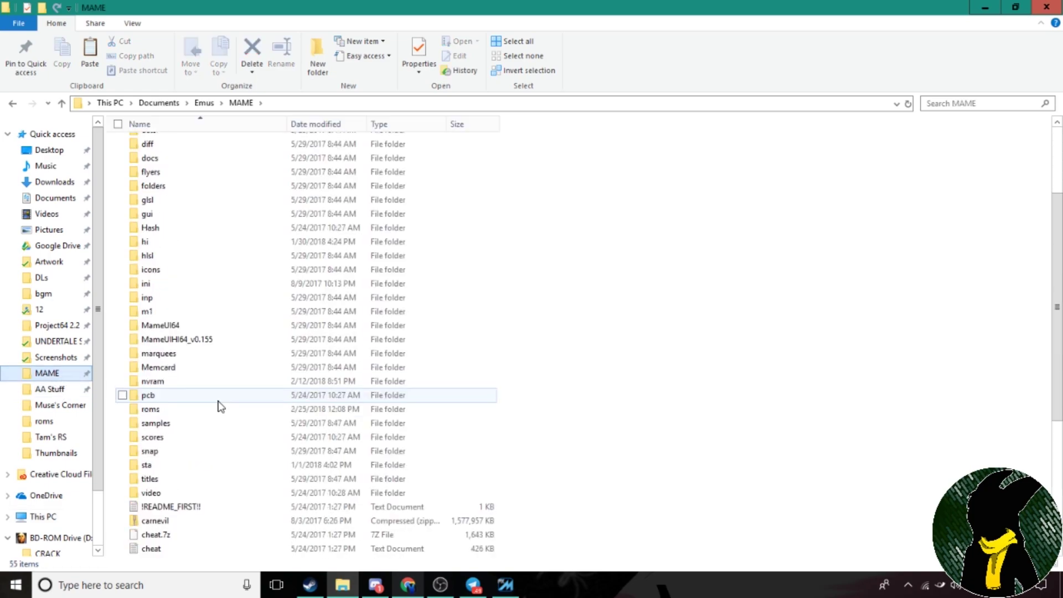
scroll(220, 406, down, 1)
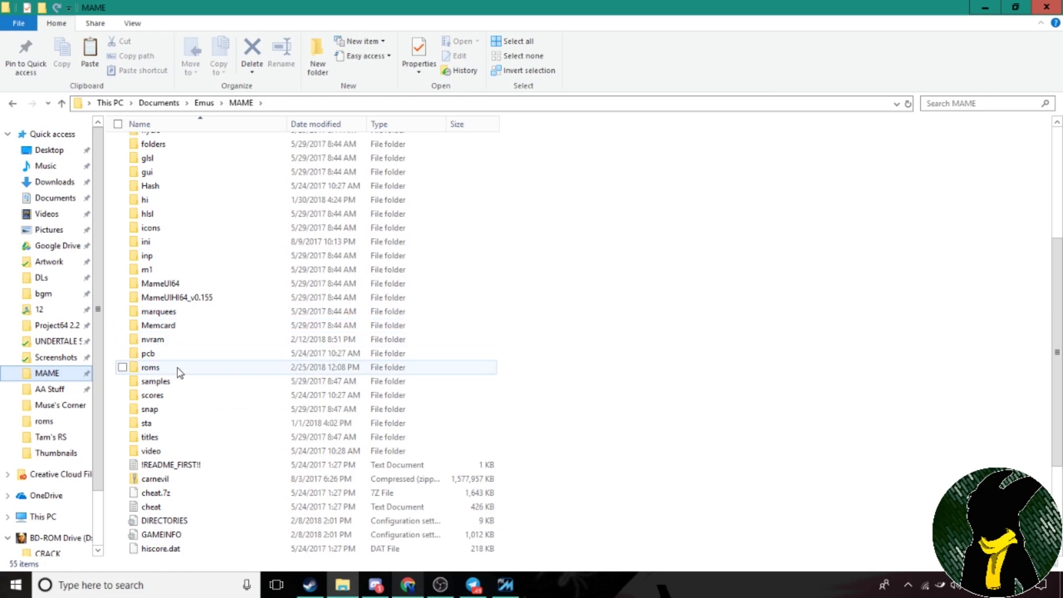
double_click(151, 368)
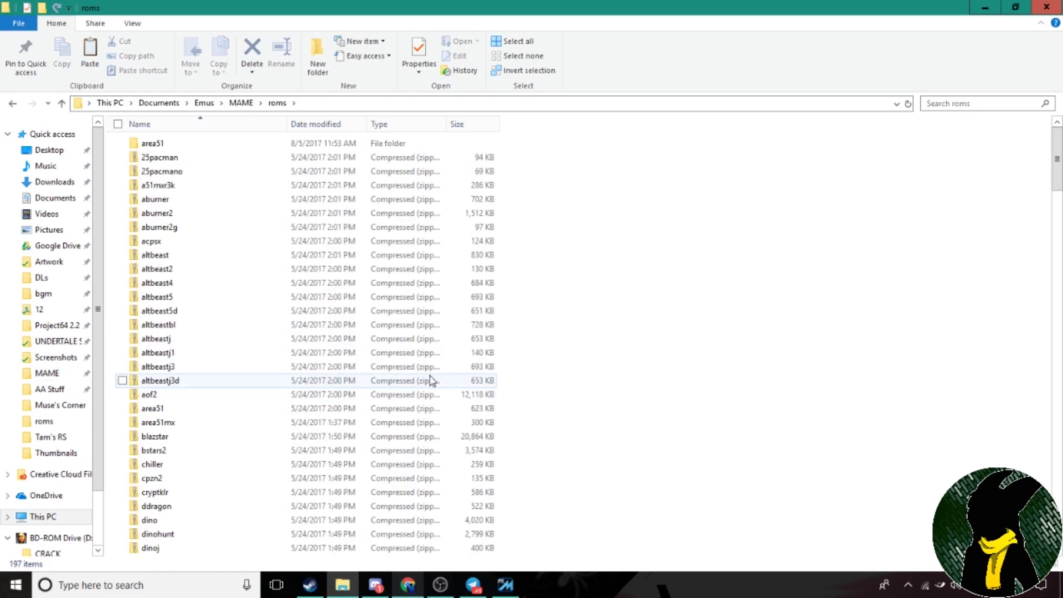
key(ctrl+v)
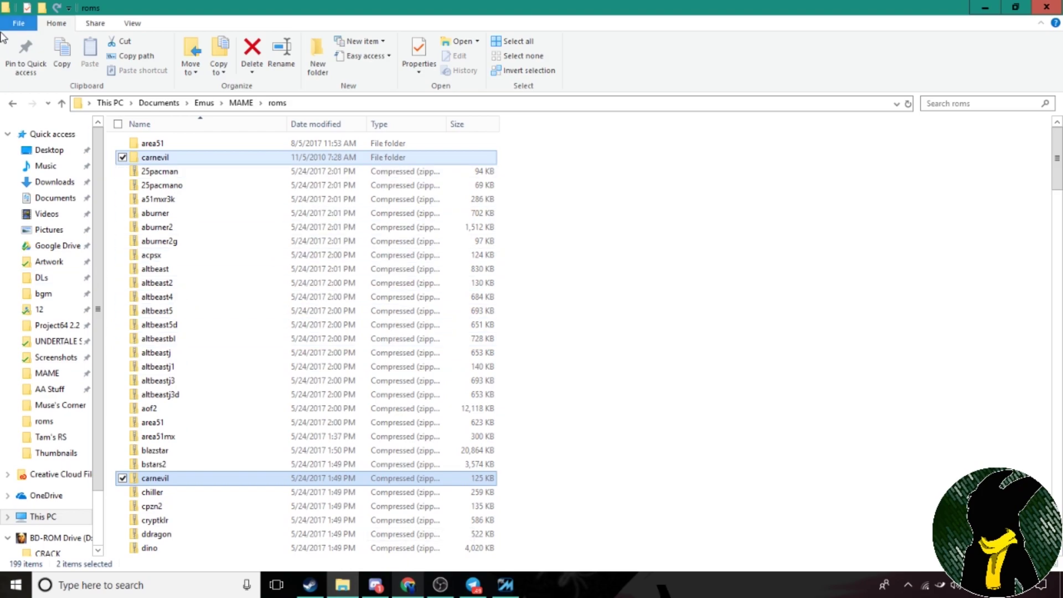
Step: Switch to MAMEUIFX64 and search the game list for "carnevil"
click(505, 585)
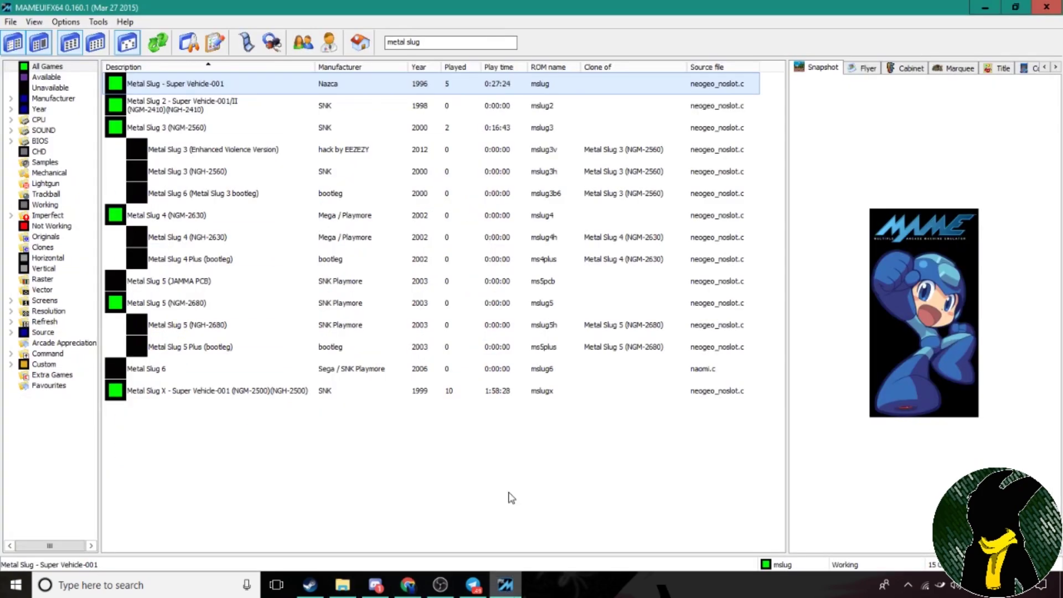
click(422, 41)
text(carne)
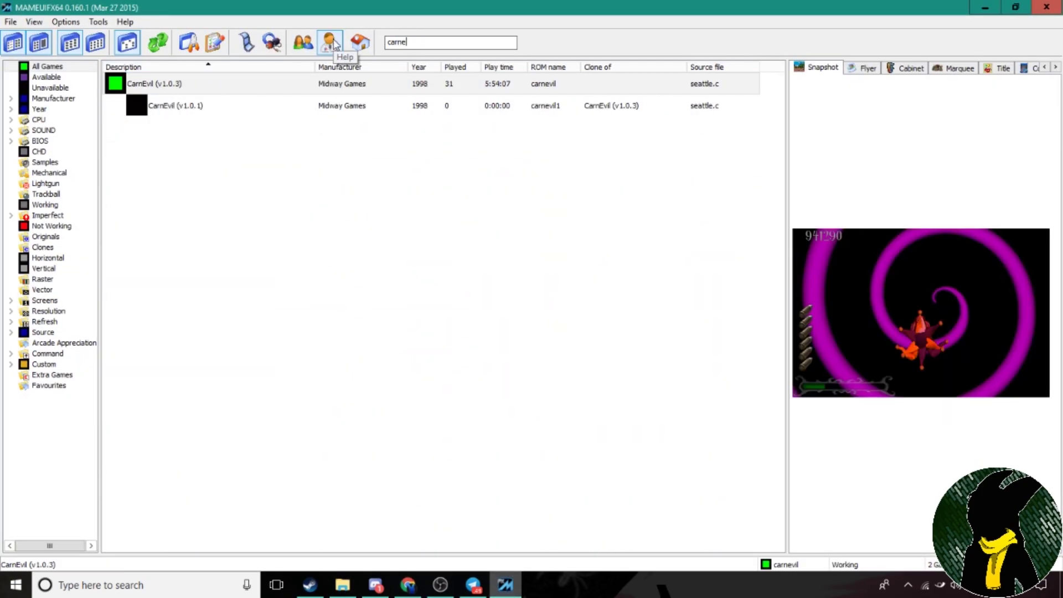
text(vill)
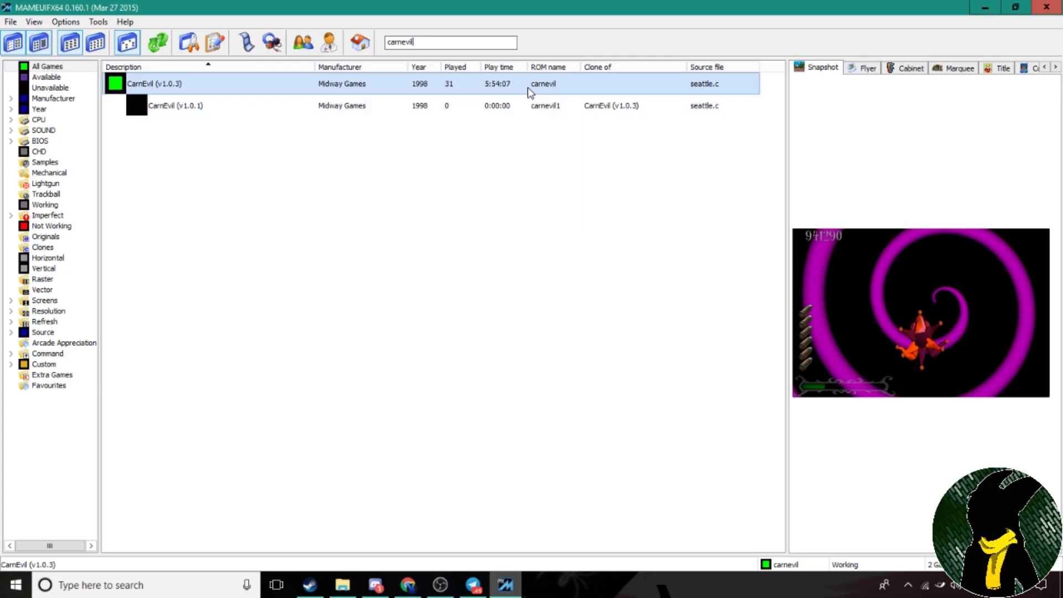
Step: Launch CarnEvil (v1.0.3) to test it, then clear the search text
double_click(160, 91)
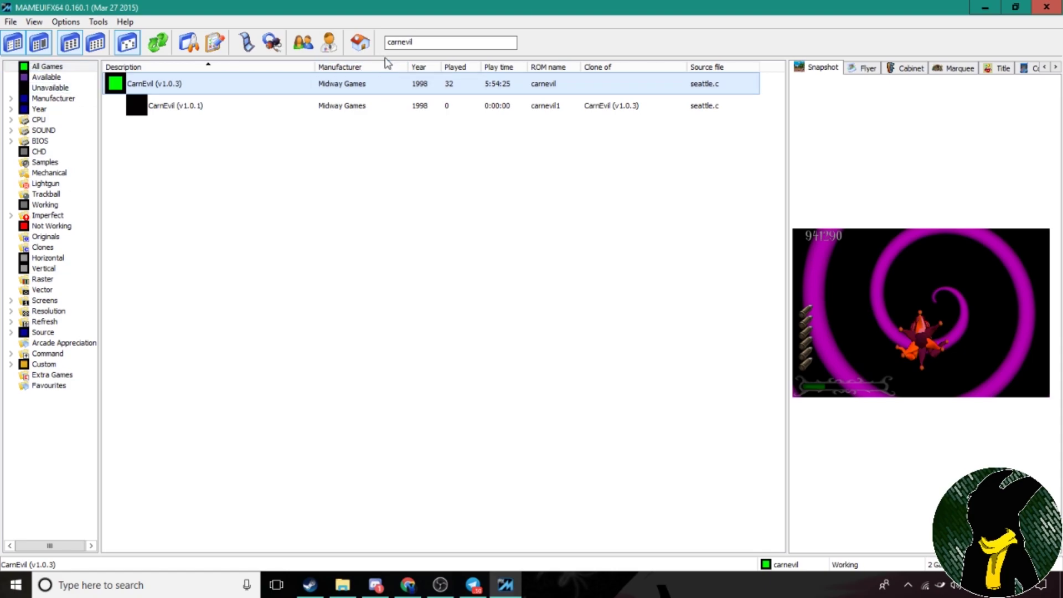
click(410, 43)
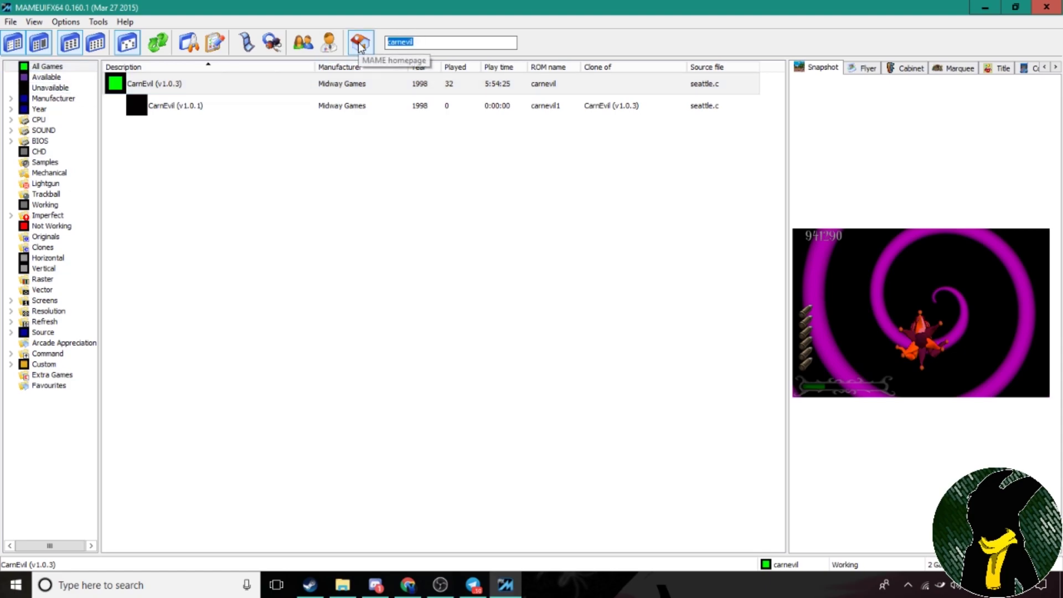
key(BackSpace)
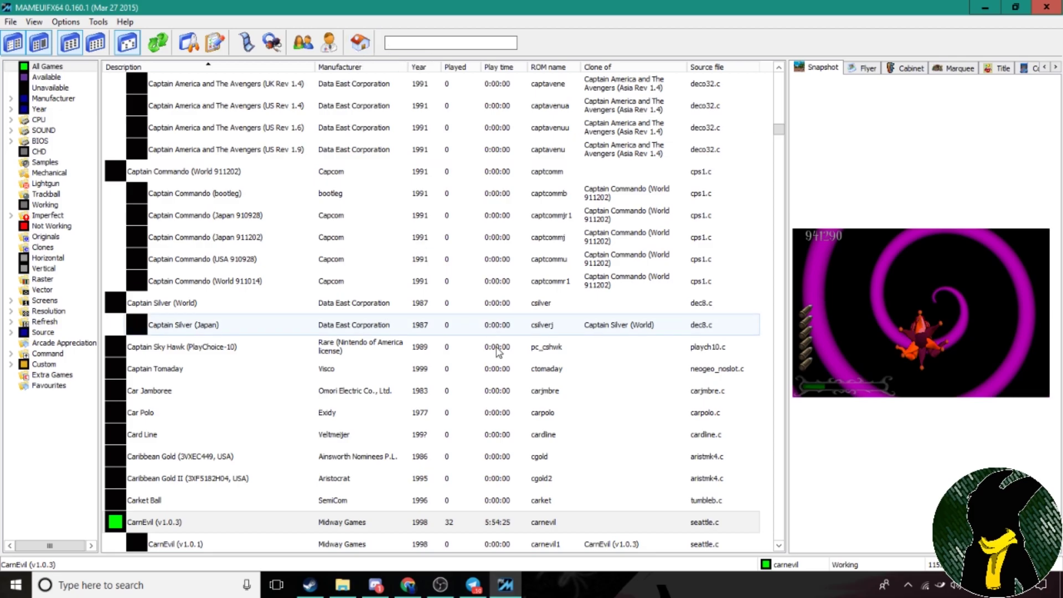
click(440, 585)
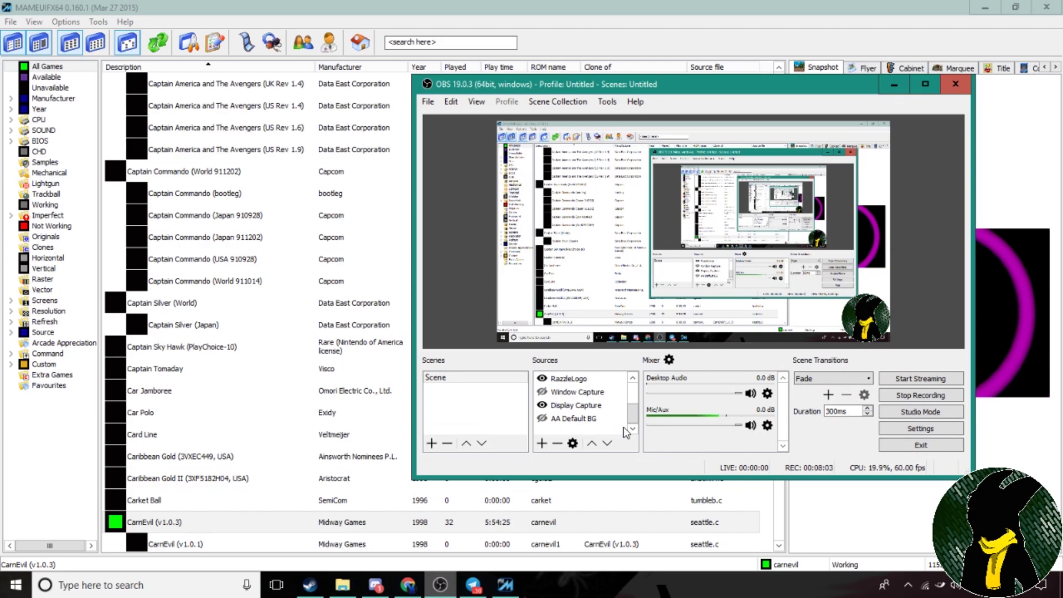
click(242, 217)
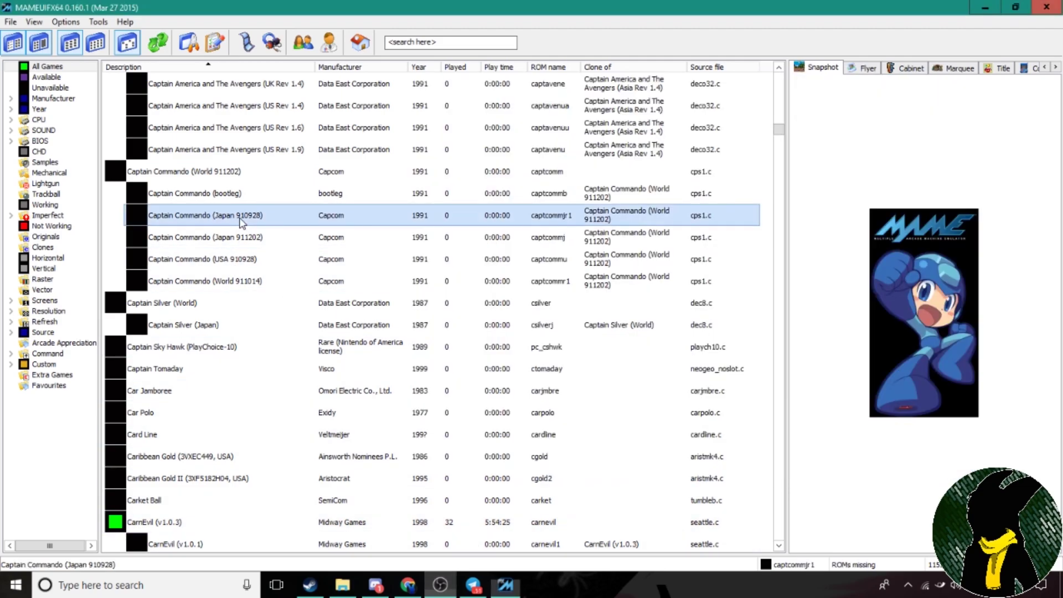